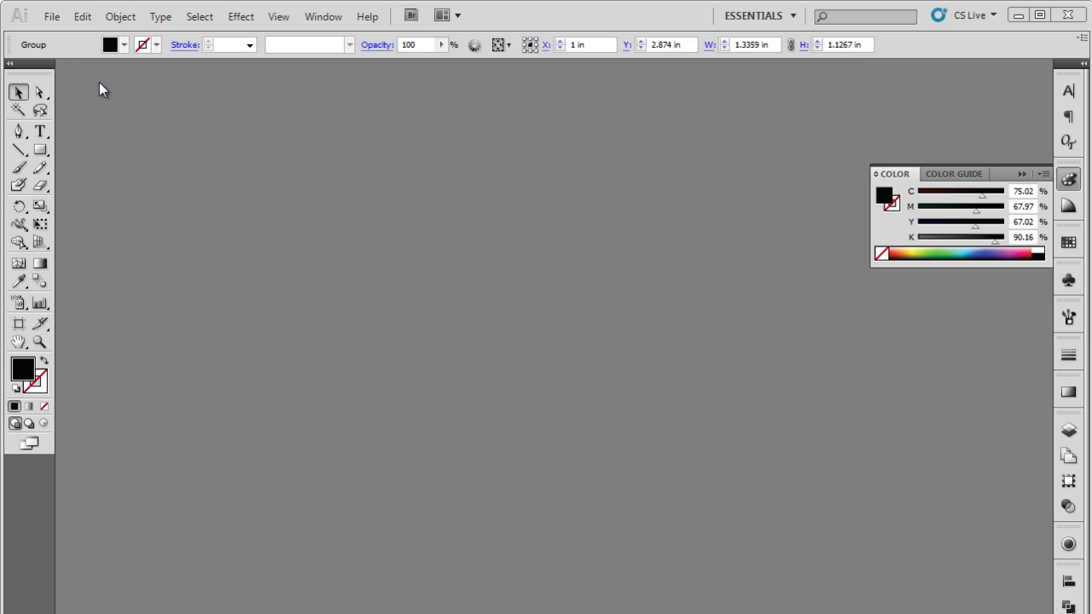
Step: Start a new document from File > New with 2 artboards and choose their arrangement
{"action": "left_click", "coordinate": [52, 17]}
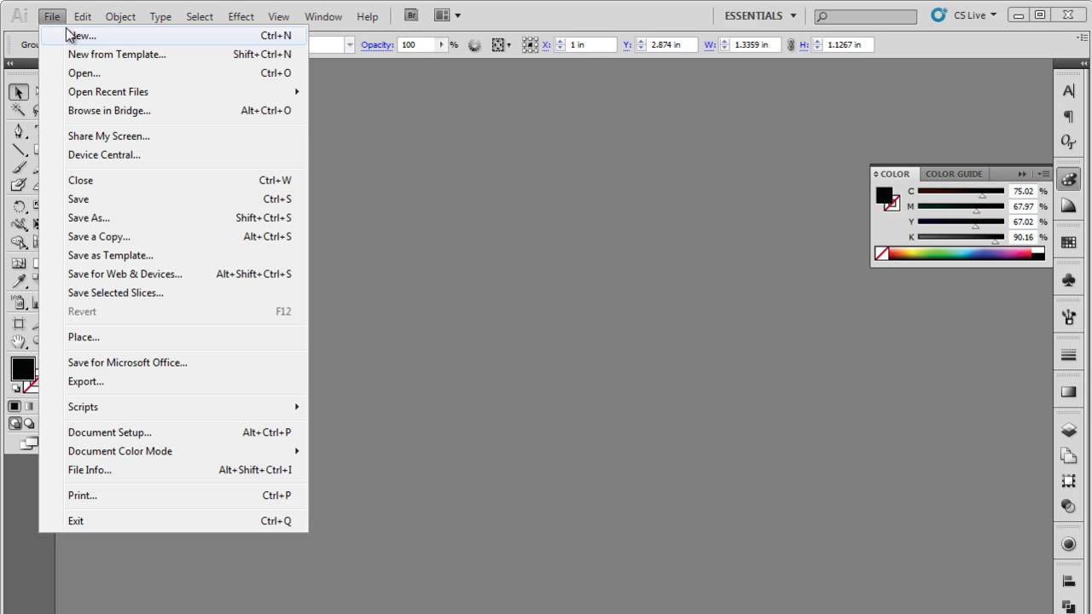
{"action": "left_click", "coordinate": [70, 32]}
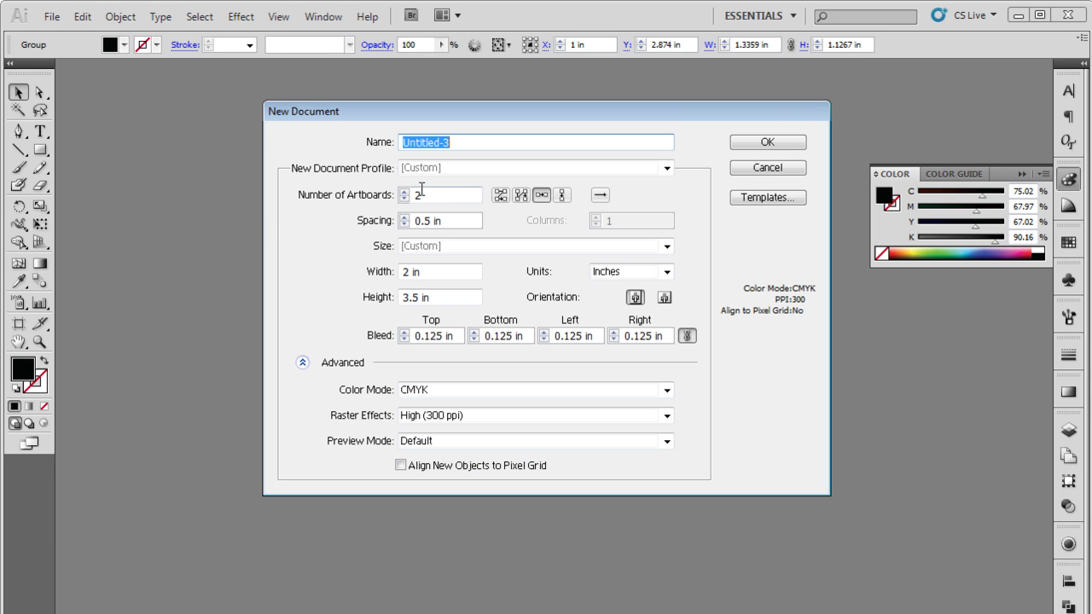
{"action": "left_click", "coordinate": [405, 191]}
{"action": "left_click", "coordinate": [405, 200]}
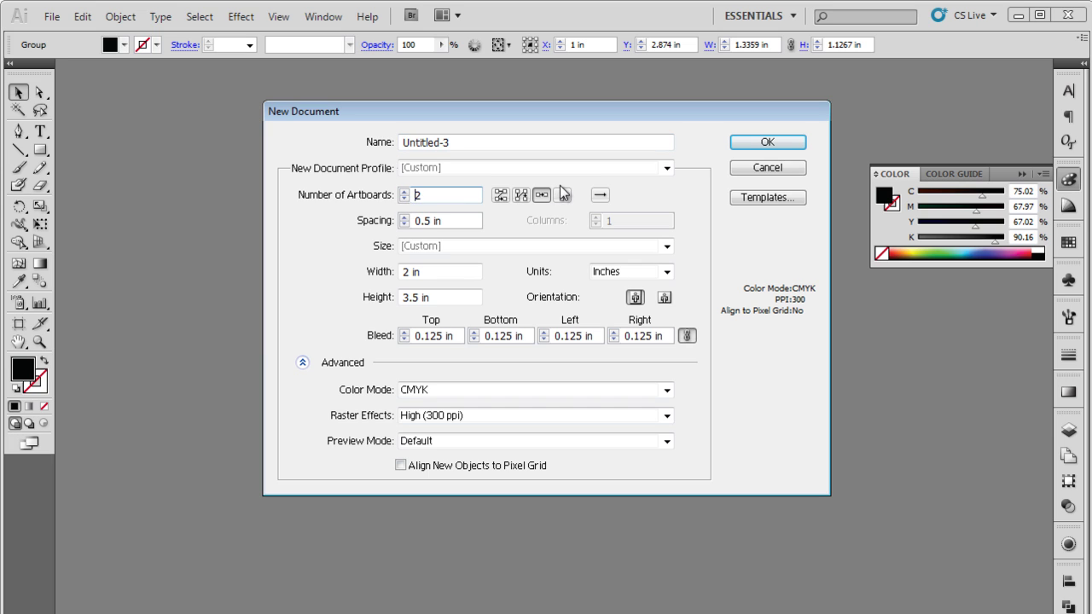
{"action": "left_click", "coordinate": [561, 196]}
Step: Create the two-artboard document, turn on rulers (Ctrl+R), and drag horizontal and vertical margin guides
{"action": "left_click", "coordinate": [752, 147]}
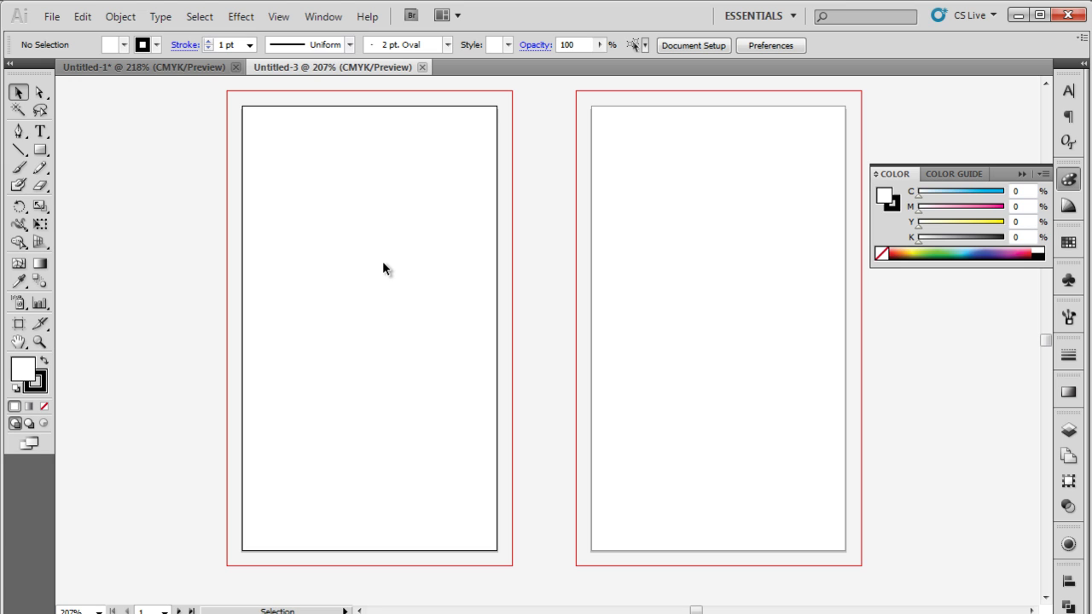
{"action": "key", "text": "ctrl+r"}
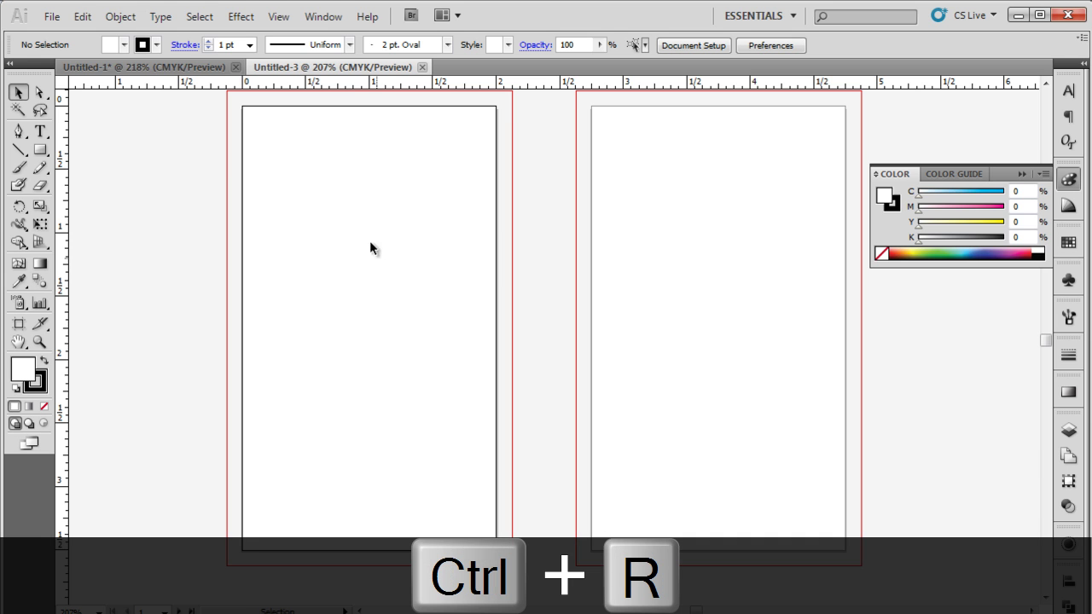
{"action": "left_click_drag", "start_coordinate": [394, 88], "coordinate": [390, 481]}
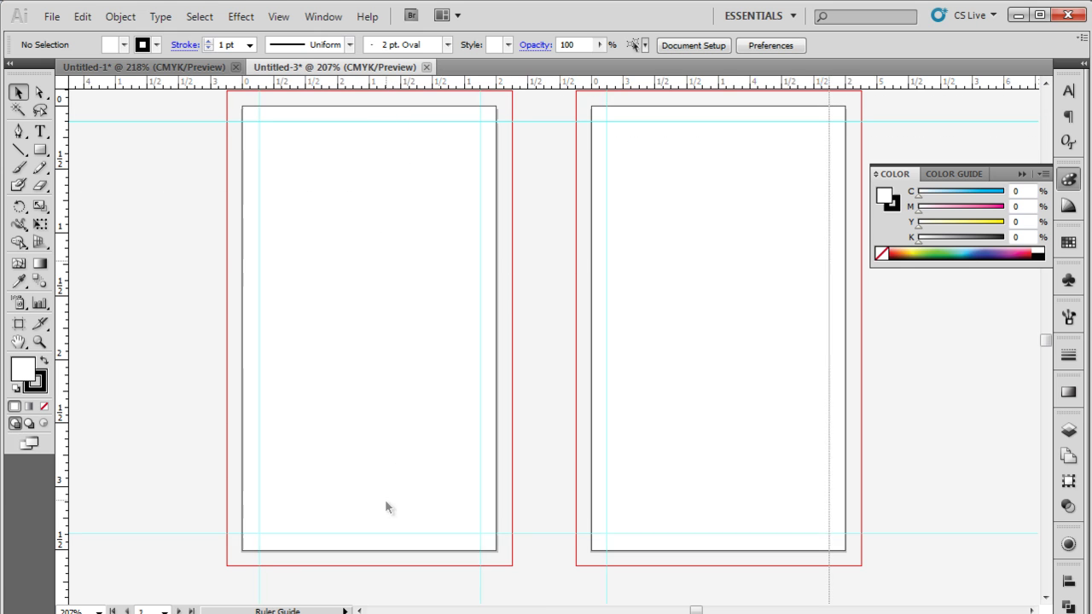
{"action": "left_click", "coordinate": [828, 264]}
{"action": "left_click_drag", "start_coordinate": [829, 261], "coordinate": [830, 261]}
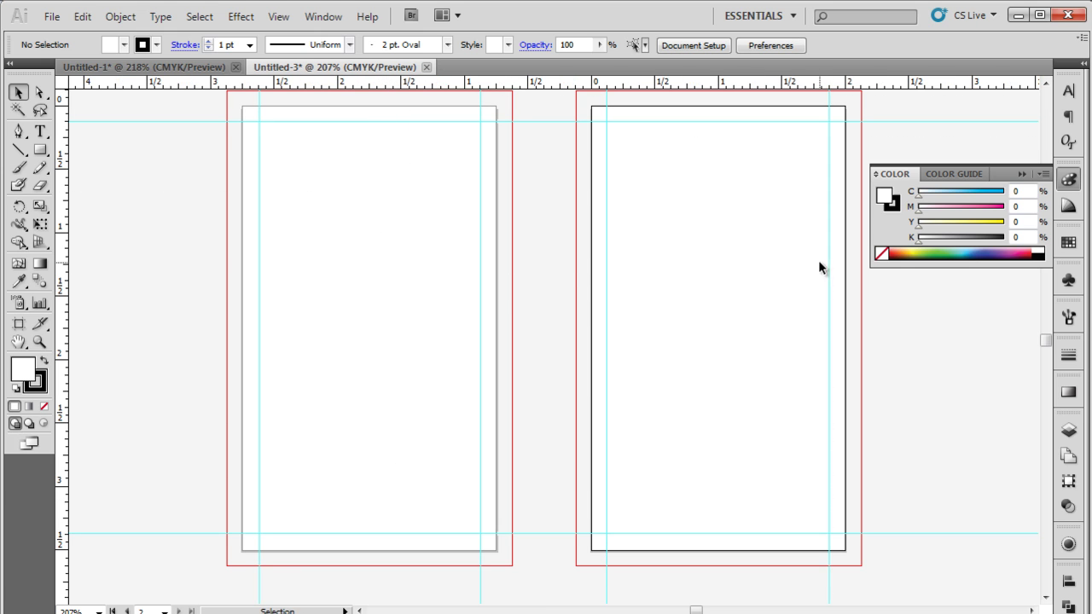
Step: Draw a rectangle over the left artboard's bleed with no stroke and C35 M0 Y100 K0 fill
{"action": "left_click", "coordinate": [40, 149]}
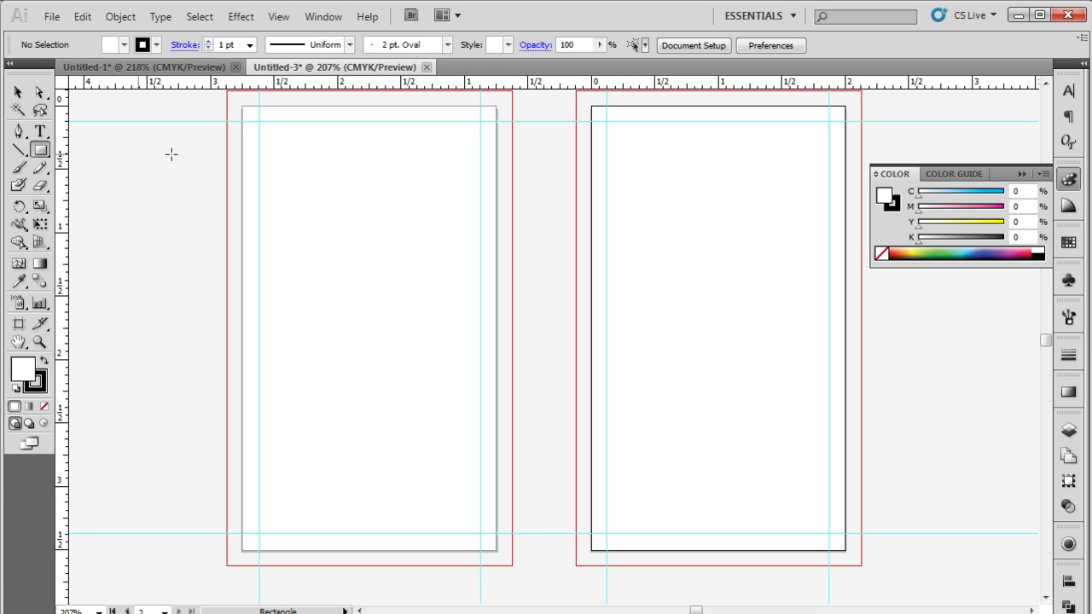
{"action": "mouse_move", "coordinate": [227, 92]}
{"action": "left_mouse_down"}
{"action": "mouse_move", "coordinate": [338, 207]}
{"action": "mouse_move", "coordinate": [512, 566]}
{"action": "left_mouse_up"}
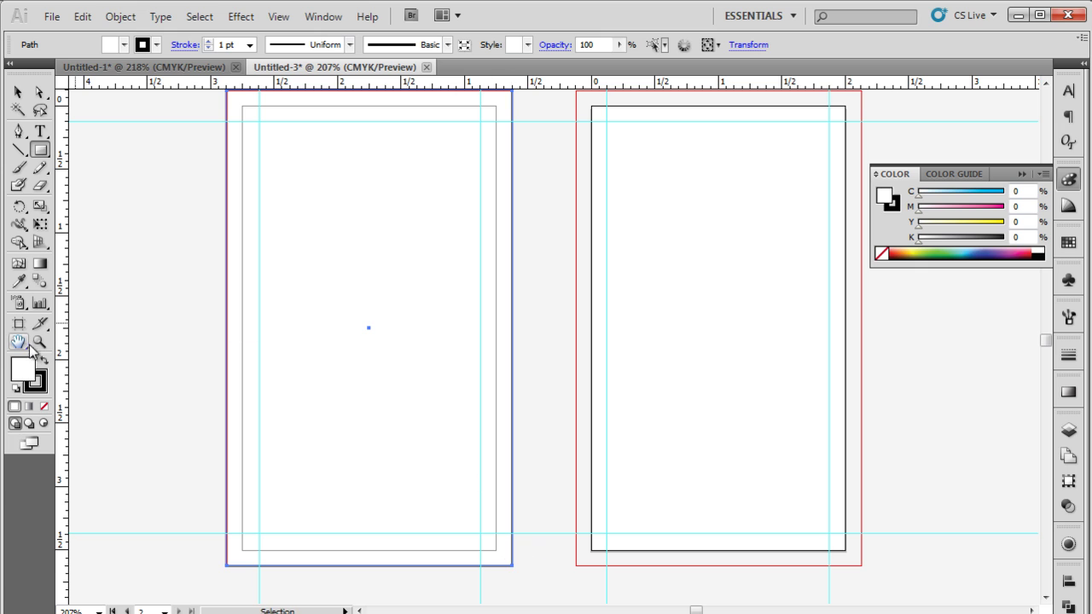
{"action": "left_click", "coordinate": [33, 389]}
{"action": "left_click", "coordinate": [44, 406]}
{"action": "left_click", "coordinate": [22, 367]}
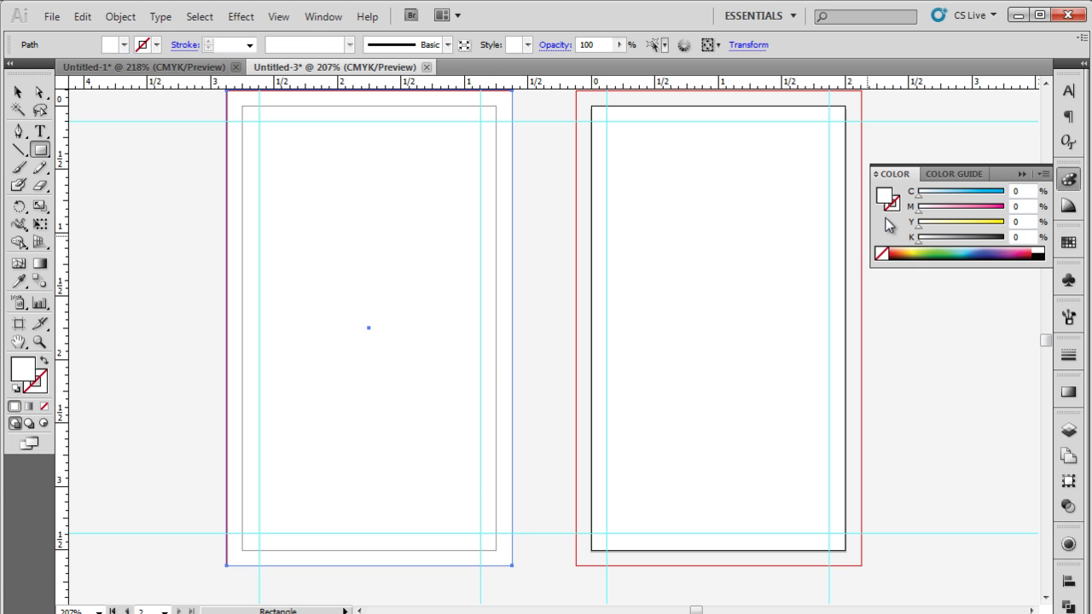
{"action": "left_click", "coordinate": [920, 252]}
{"action": "left_click", "coordinate": [18, 91]}
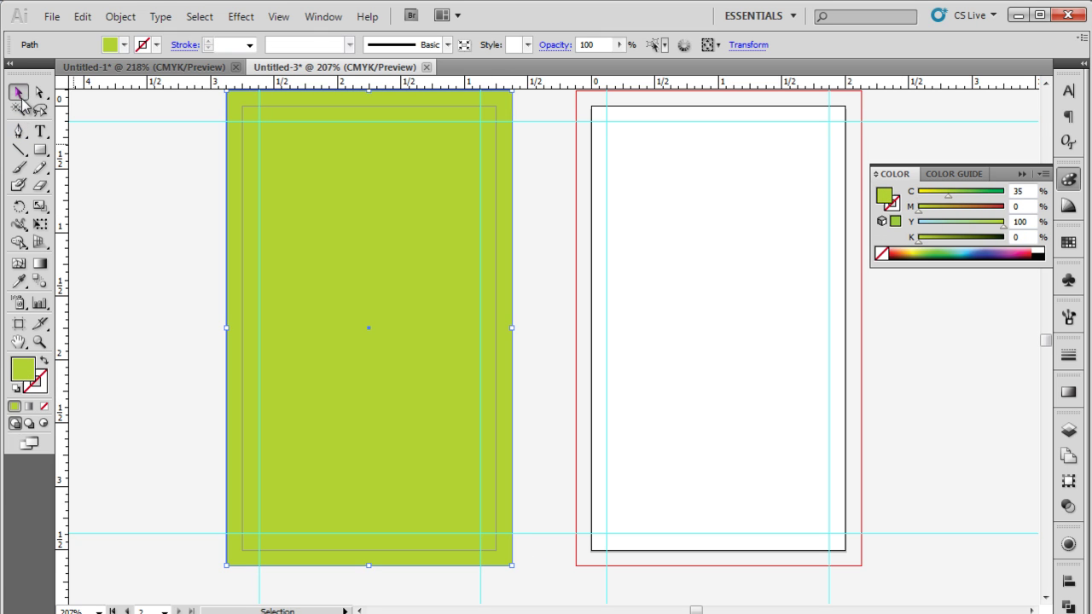
{"action": "left_click", "coordinate": [133, 208]}
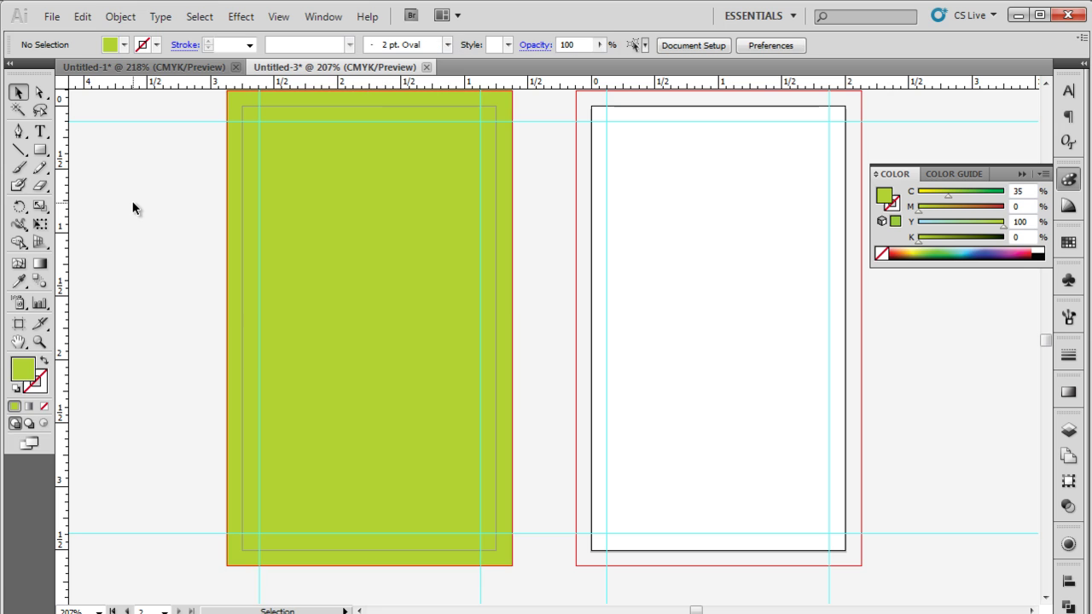
Step: Paste the MUSIC HOUSE piano logo from Untitled-1 onto the green card's lower left
{"action": "left_click", "coordinate": [151, 67]}
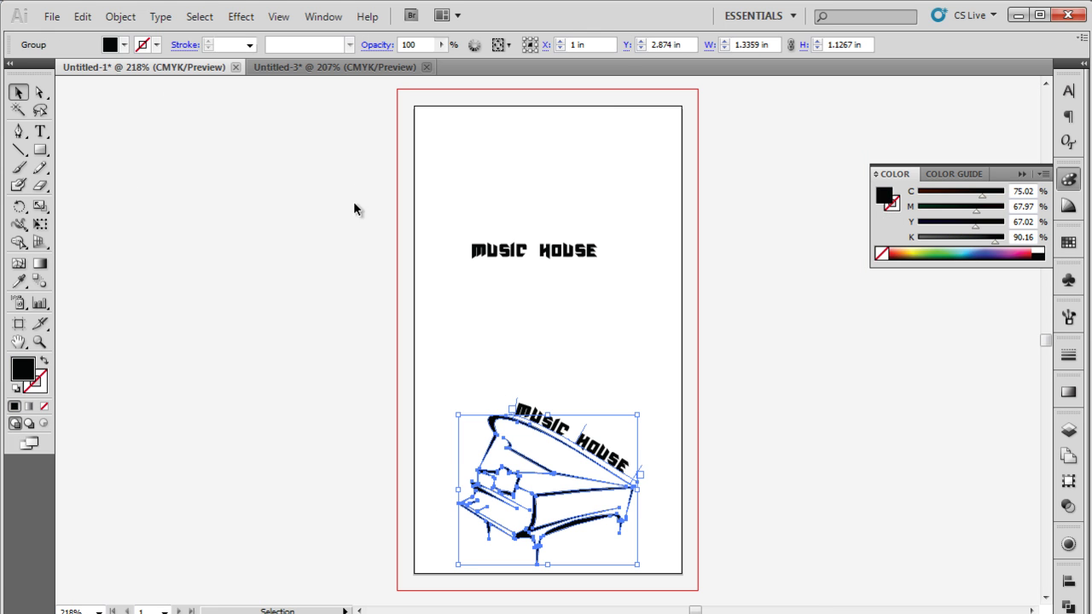
{"action": "left_click", "coordinate": [275, 68]}
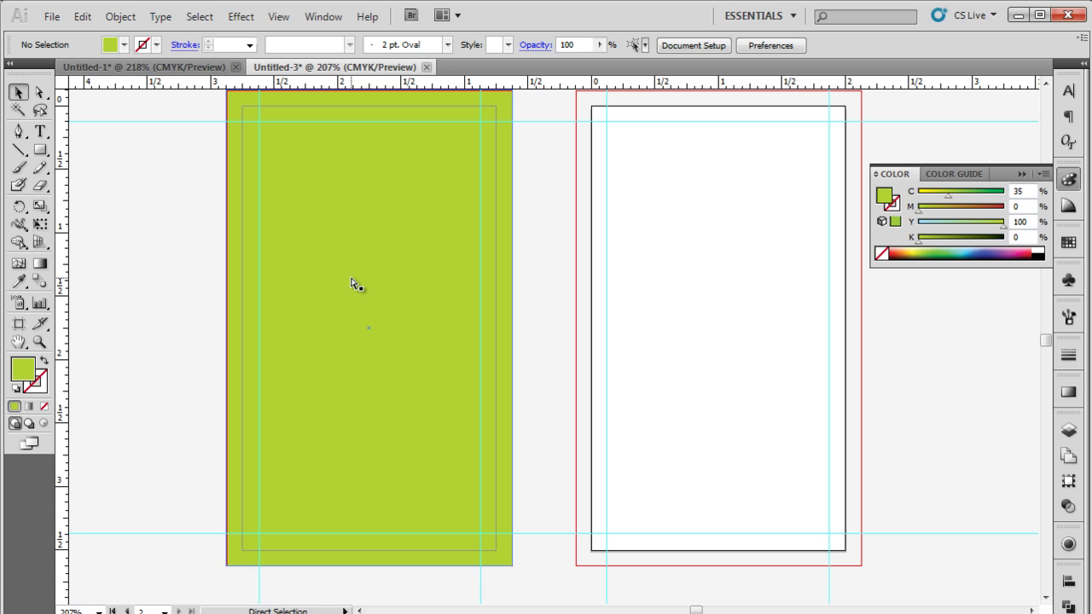
{"action": "key", "text": "ctrl+v"}
{"action": "left_click_drag", "start_coordinate": [549, 371], "coordinate": [346, 469]}
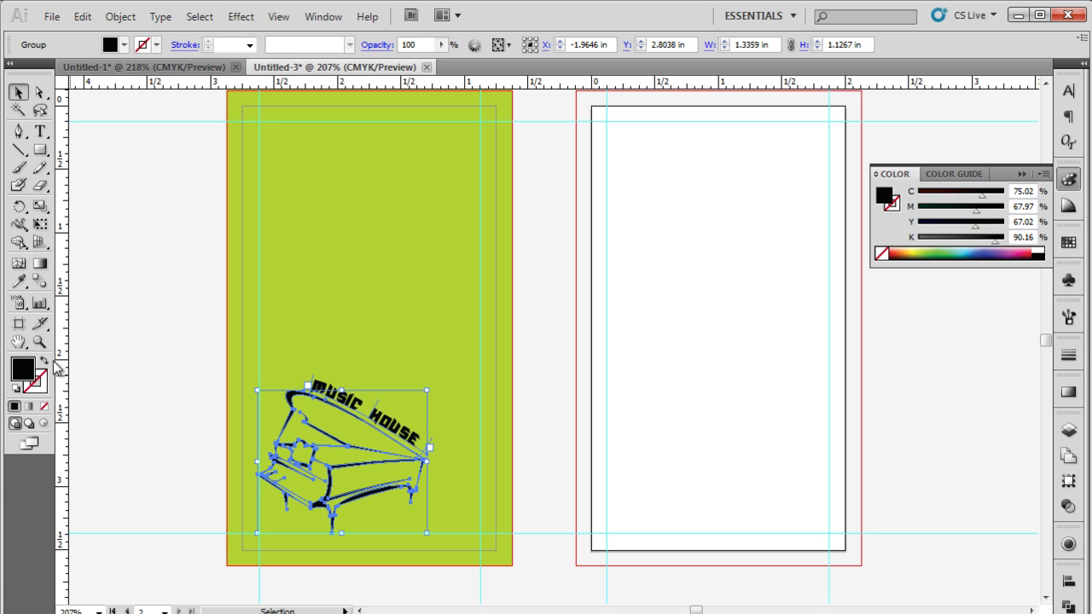
Step: Recolour the piano logo white in the Color Picker
{"action": "double_click", "coordinate": [23, 369]}
{"action": "left_click_drag", "start_coordinate": [370, 315], "coordinate": [315, 205]}
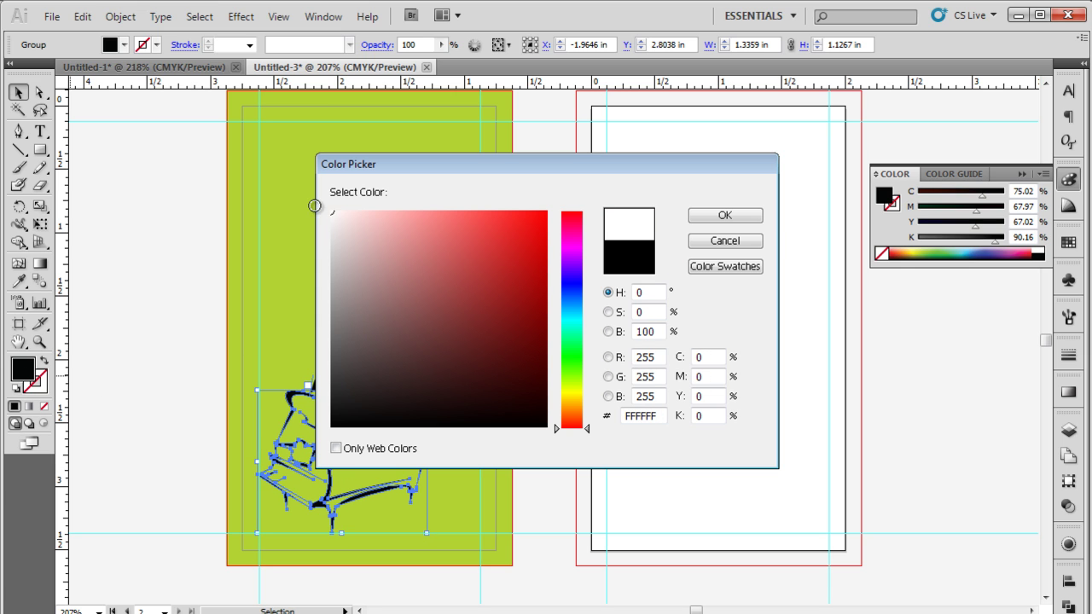
{"action": "left_click", "coordinate": [707, 218]}
{"action": "left_click", "coordinate": [119, 219]}
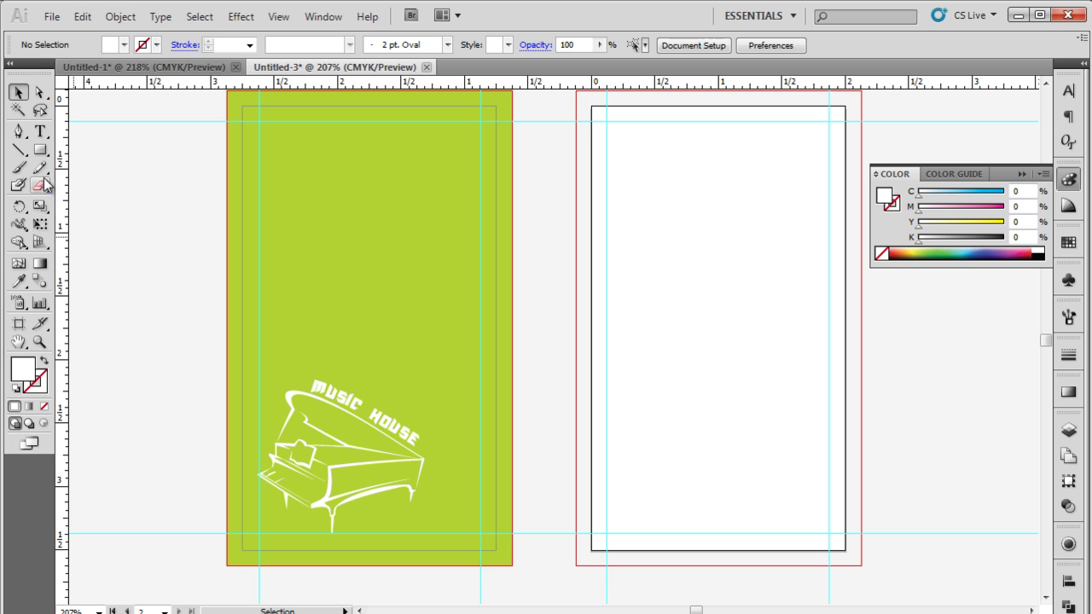
Step: Add a point-text object reading 'Full Name' beside the card
{"action": "left_click", "coordinate": [40, 131]}
{"action": "left_click", "coordinate": [144, 227]}
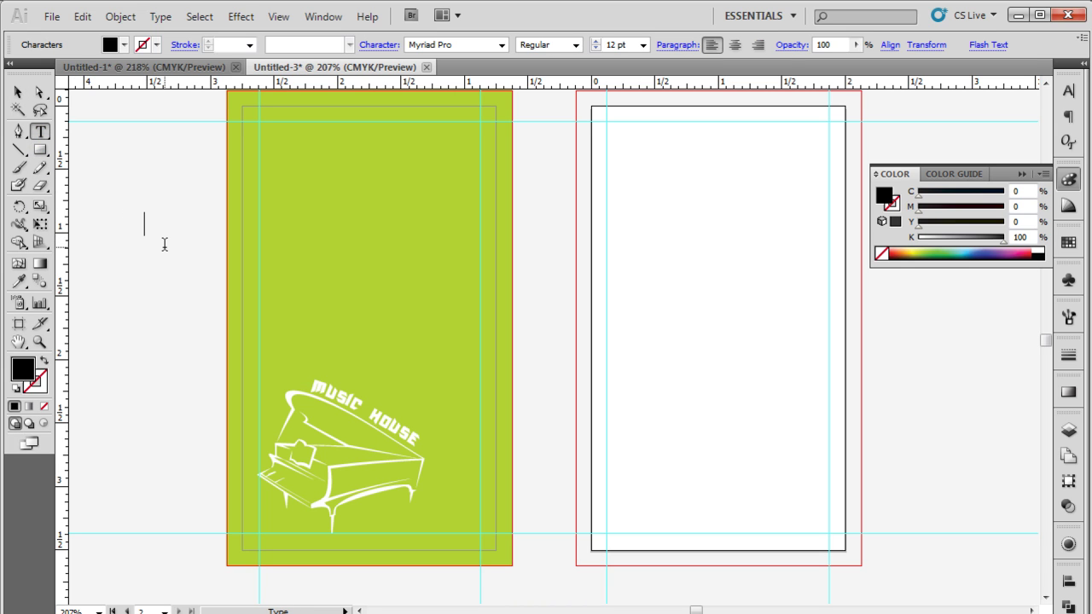
{"action": "type", "text": "Full Name"}
{"action": "key", "text": "Escape"}
{"action": "key", "text": "ctrl+t"}
Step: Format 'Full Name' as Gill Sans Ultra Bold, right-aligned, 27 pt
{"action": "left_click", "coordinate": [1038, 106]}
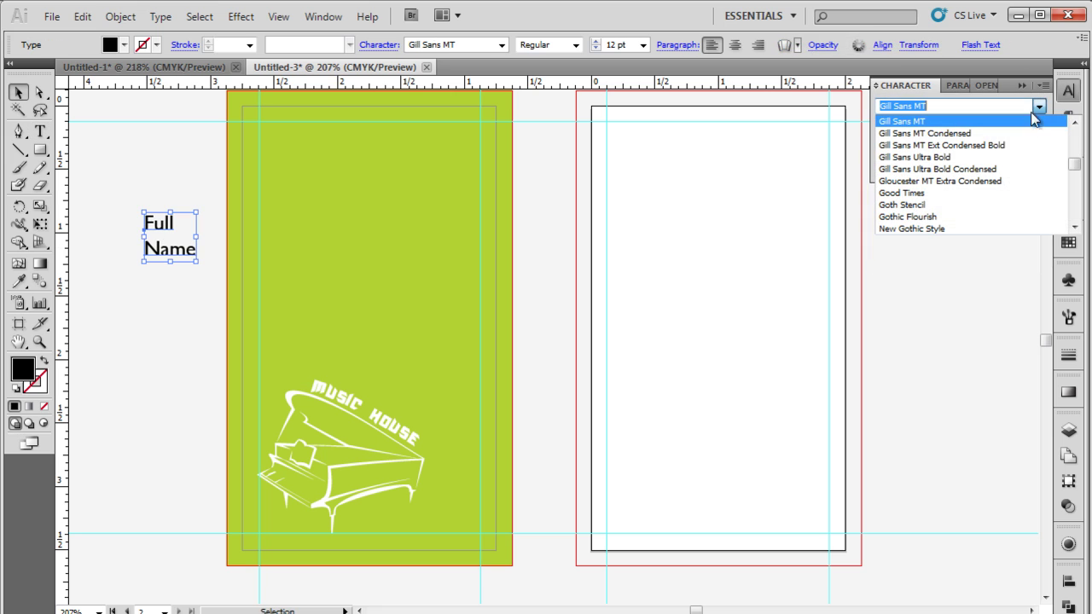
{"action": "left_click", "coordinate": [1018, 159]}
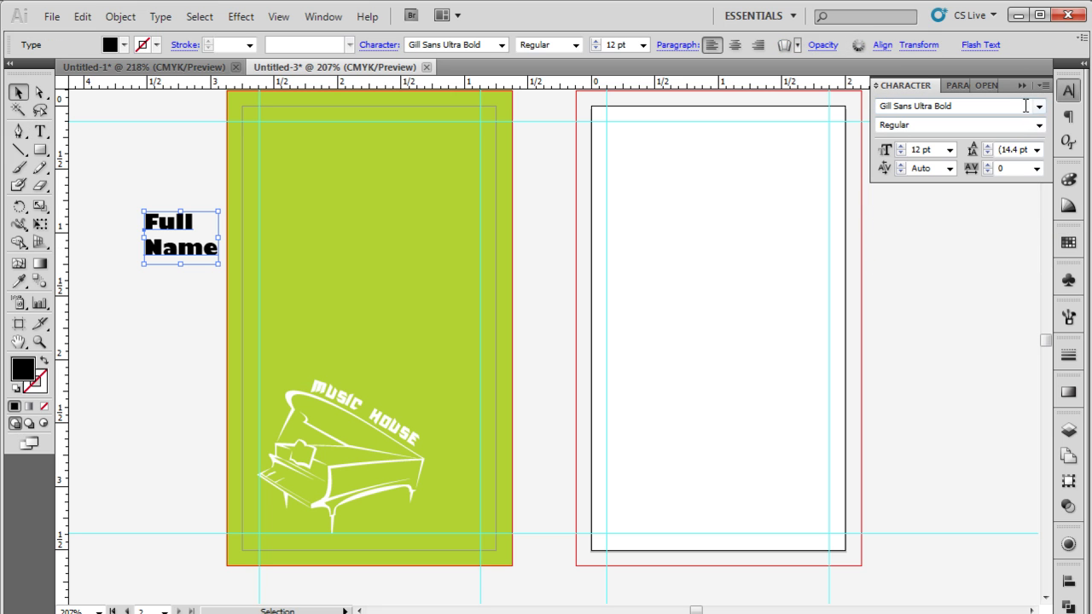
{"action": "left_click", "coordinate": [959, 87]}
{"action": "left_click", "coordinate": [932, 107]}
{"action": "left_click", "coordinate": [890, 86]}
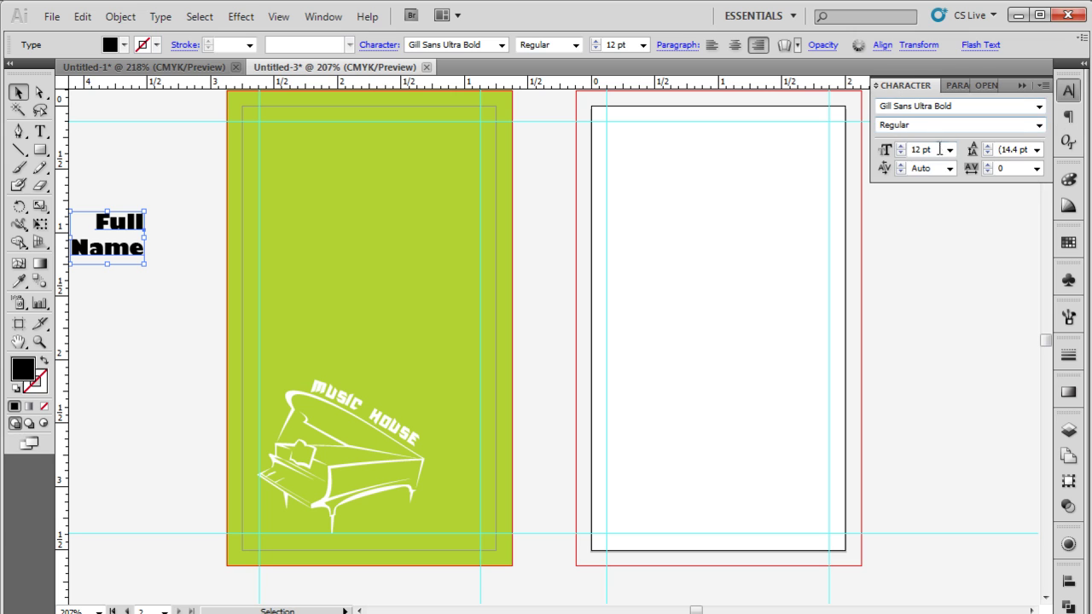
{"action": "left_click", "coordinate": [950, 151]}
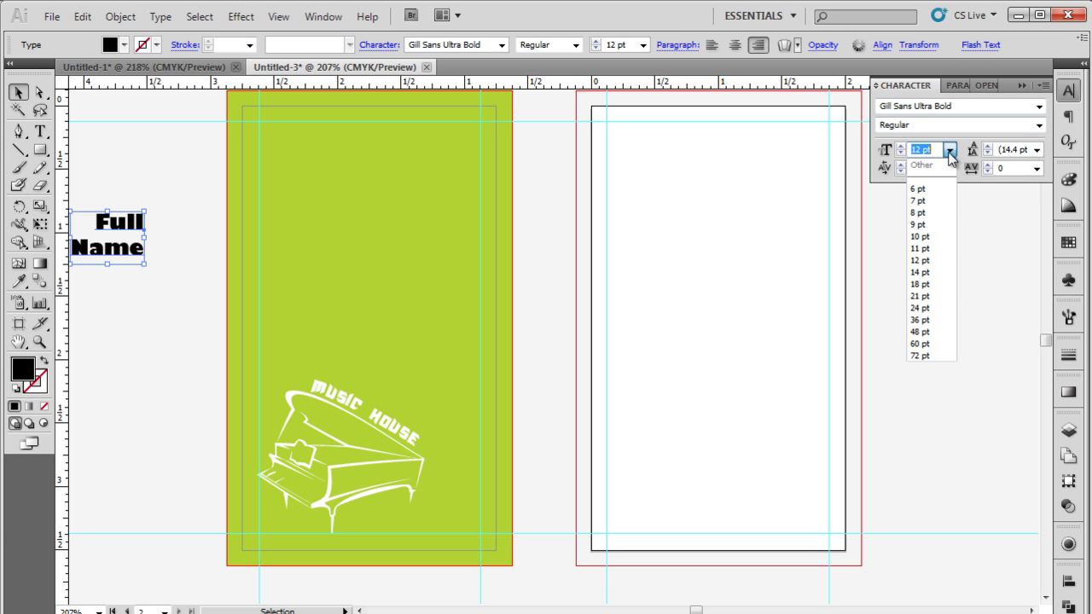
{"action": "left_click", "coordinate": [952, 317]}
{"action": "left_click", "coordinate": [901, 147]}
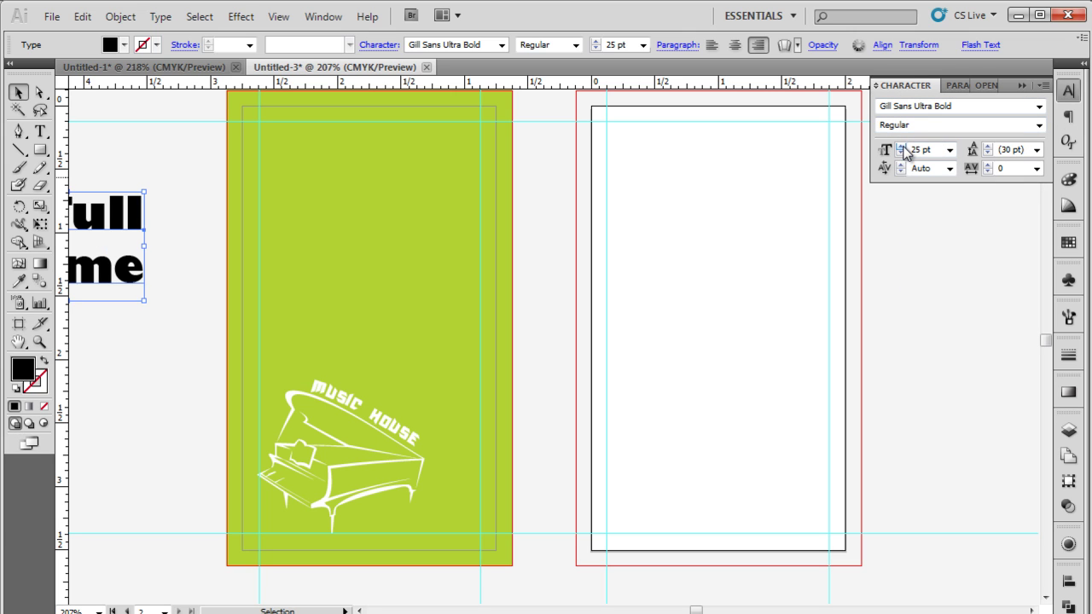
{"action": "left_click", "coordinate": [901, 147]}
{"action": "left_click", "coordinate": [901, 147]}
Step: Move 'Full Name' to the card's top right and make it white at 50% opacity
{"action": "left_click_drag", "start_coordinate": [110, 209], "coordinate": [448, 137]}
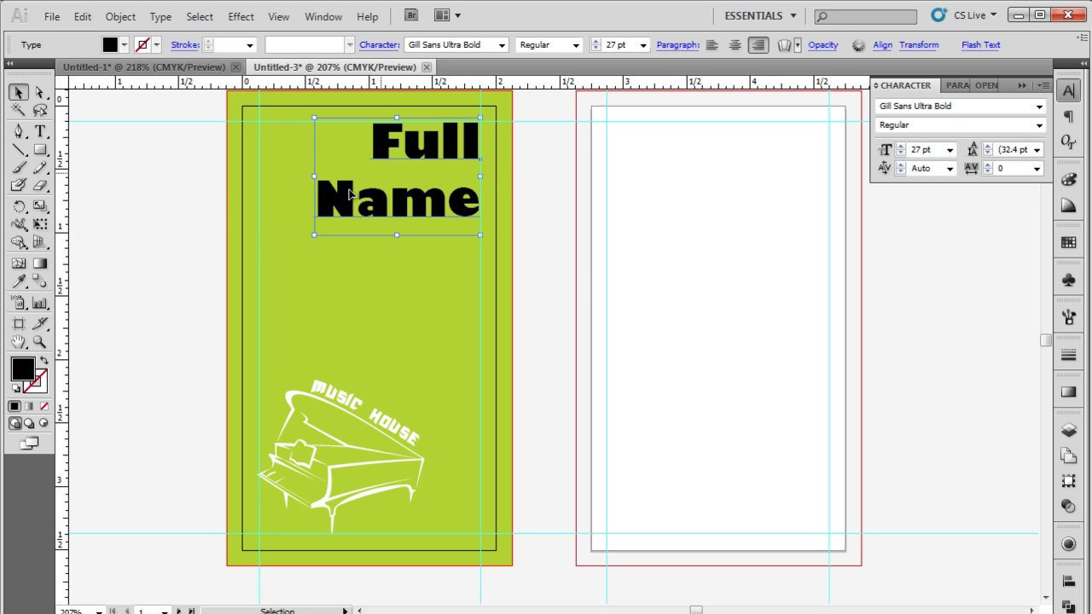
{"action": "double_click", "coordinate": [23, 369]}
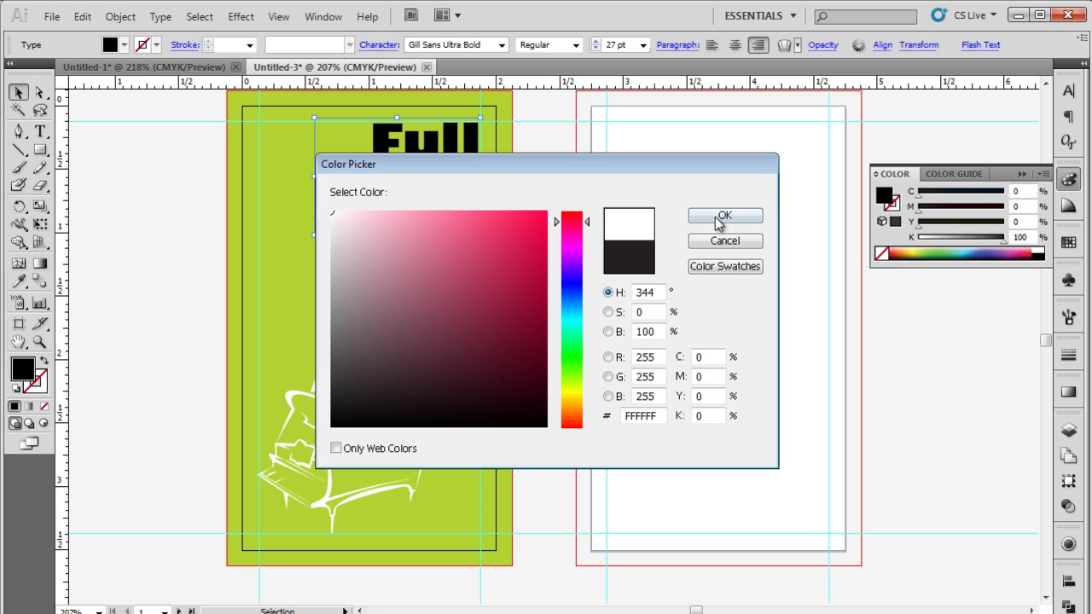
{"action": "left_click", "coordinate": [720, 218]}
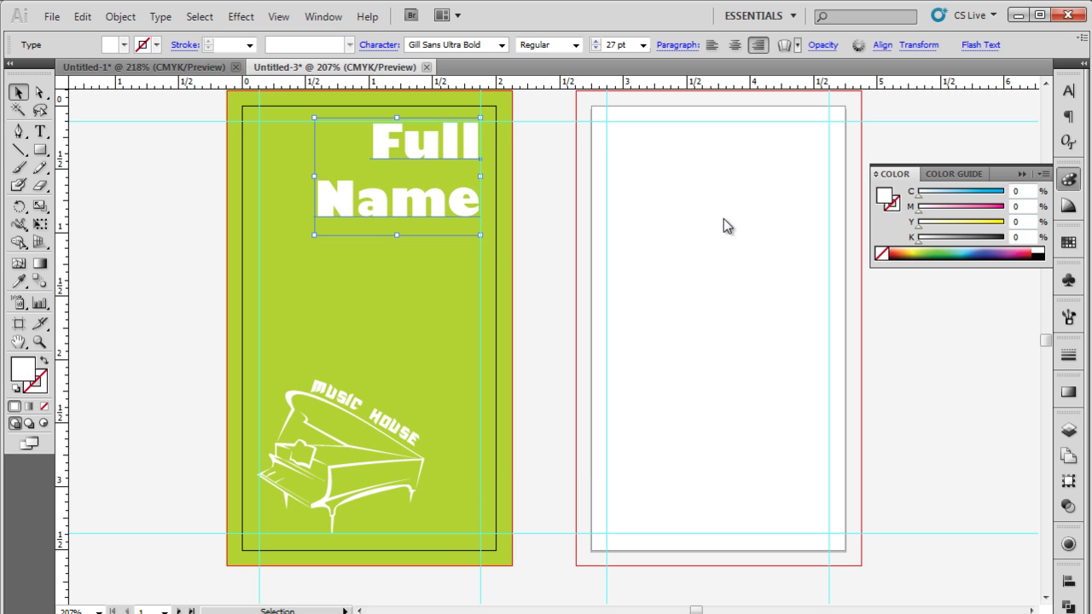
{"action": "left_click", "coordinate": [1068, 506]}
{"action": "left_click", "coordinate": [1031, 445]}
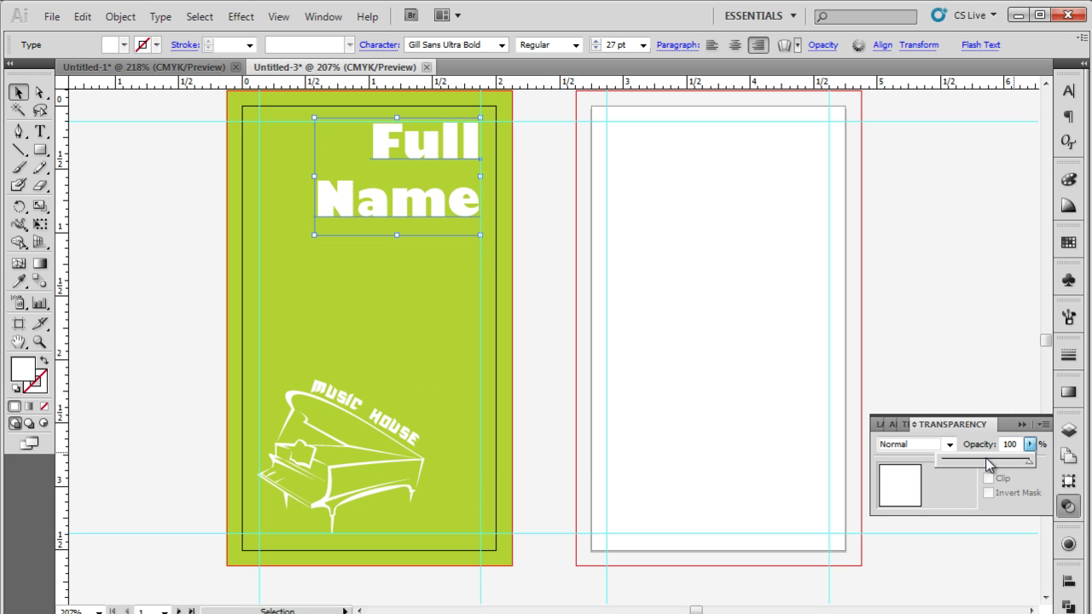
{"action": "left_click_drag", "start_coordinate": [987, 464], "coordinate": [987, 463]}
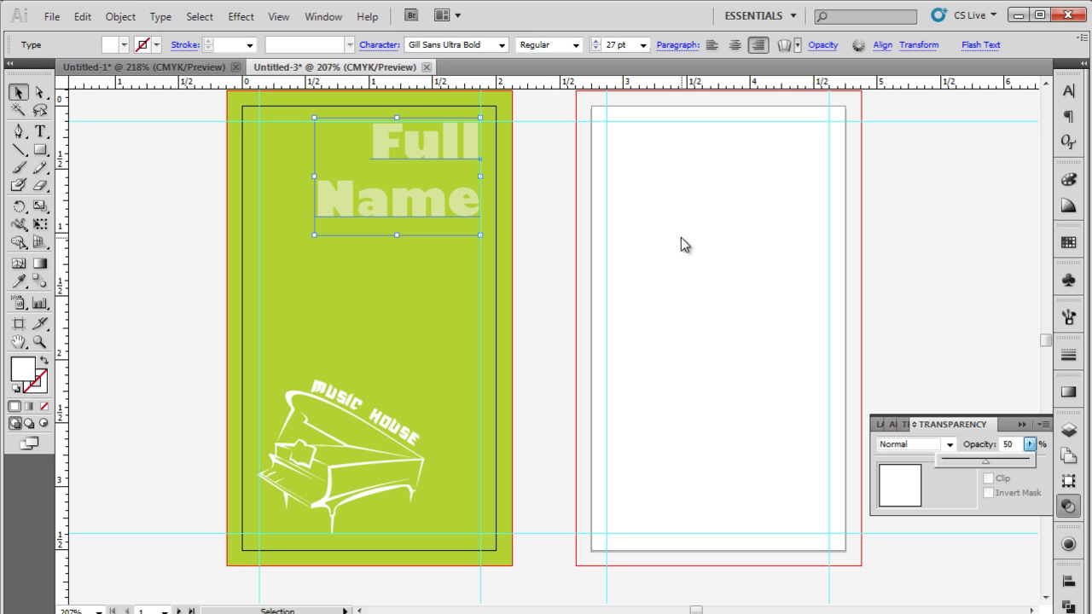
{"action": "left_click", "coordinate": [180, 226]}
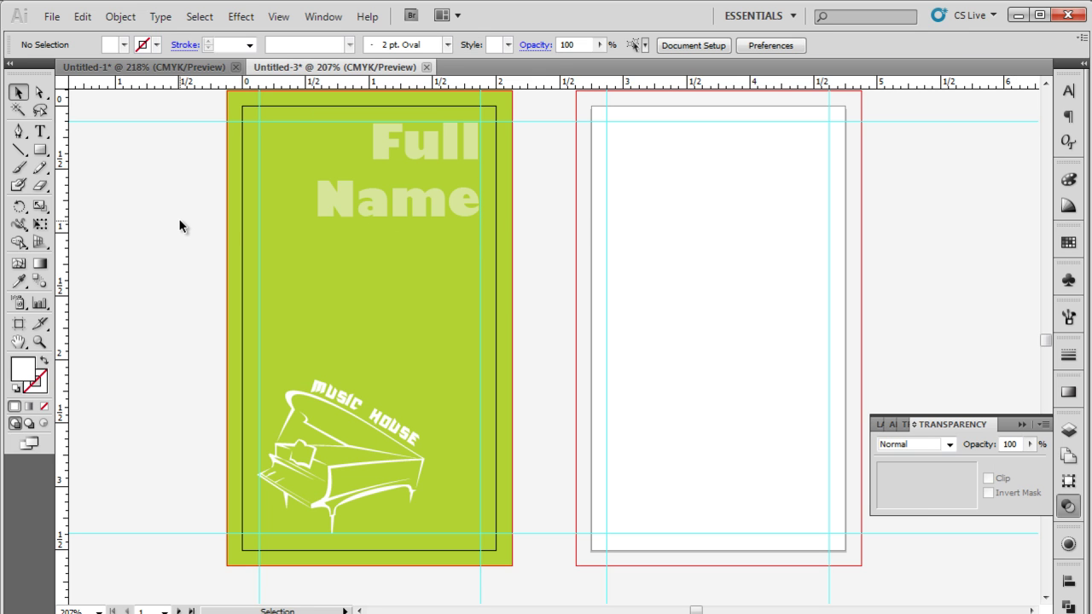
Step: Paste the six lines of contact text on the right artboard in Gill Sans MT
{"action": "left_click", "coordinate": [40, 131]}
{"action": "left_click", "coordinate": [643, 333]}
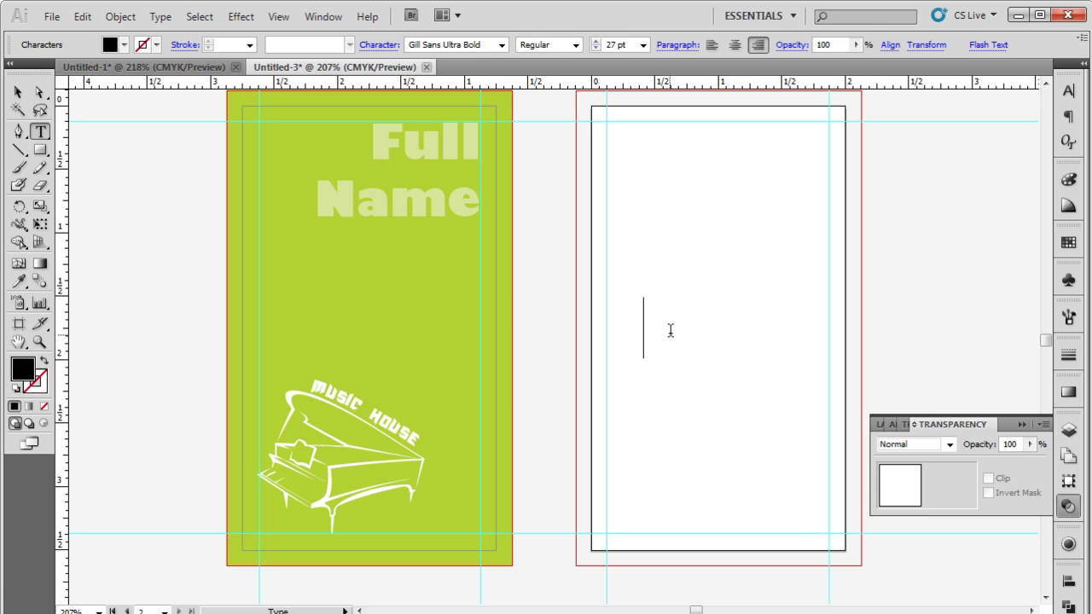
{"action": "left_click", "coordinate": [1068, 99]}
{"action": "left_click", "coordinate": [1040, 105]}
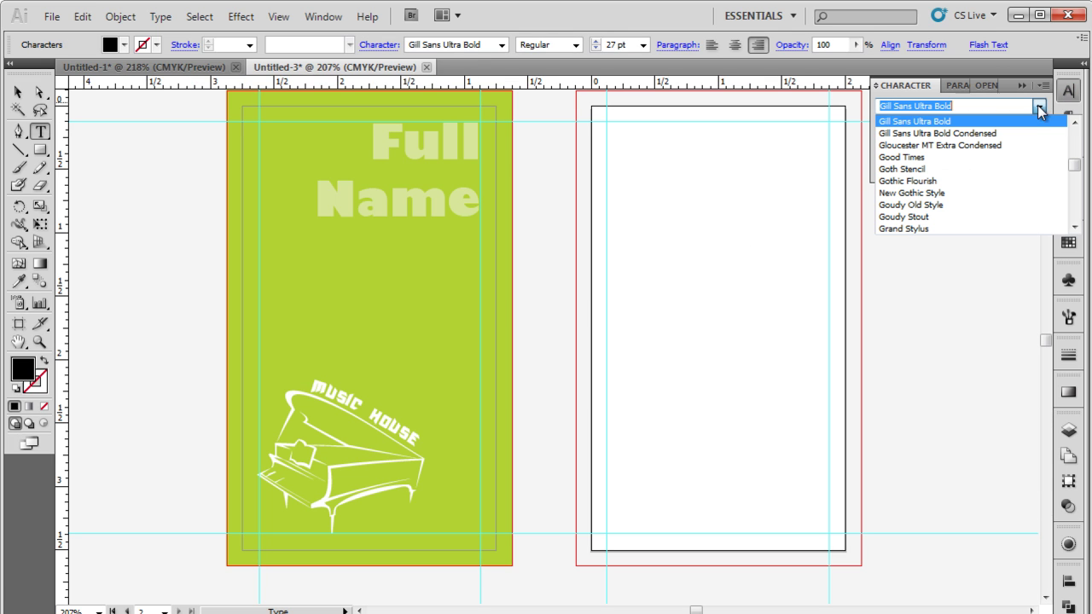
{"action": "left_click", "coordinate": [1073, 124]}
{"action": "left_click", "coordinate": [1073, 124]}
{"action": "left_click", "coordinate": [1074, 123]}
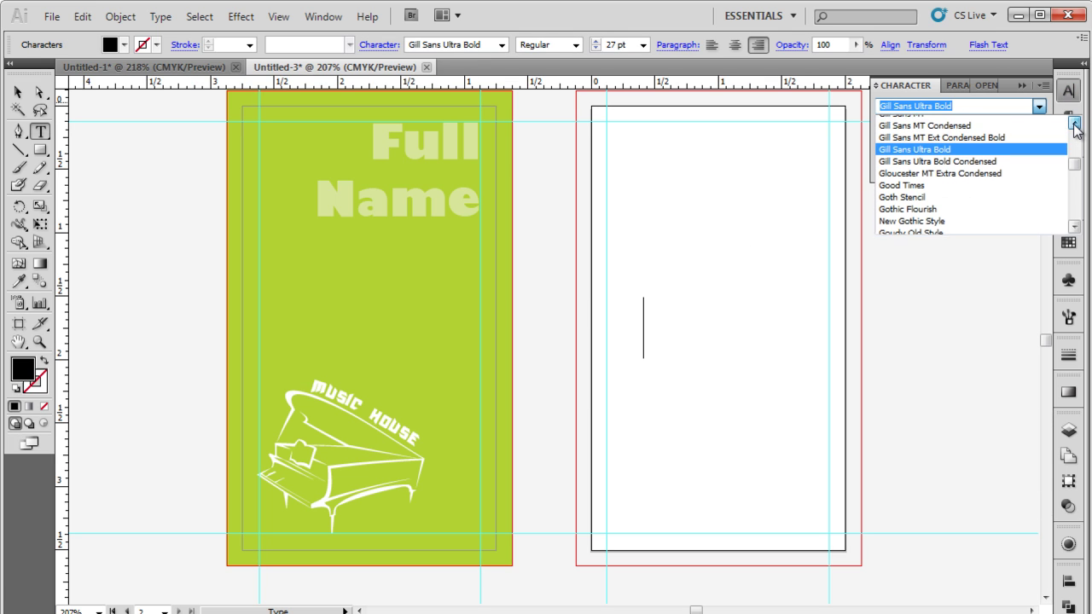
{"action": "left_click", "coordinate": [902, 121]}
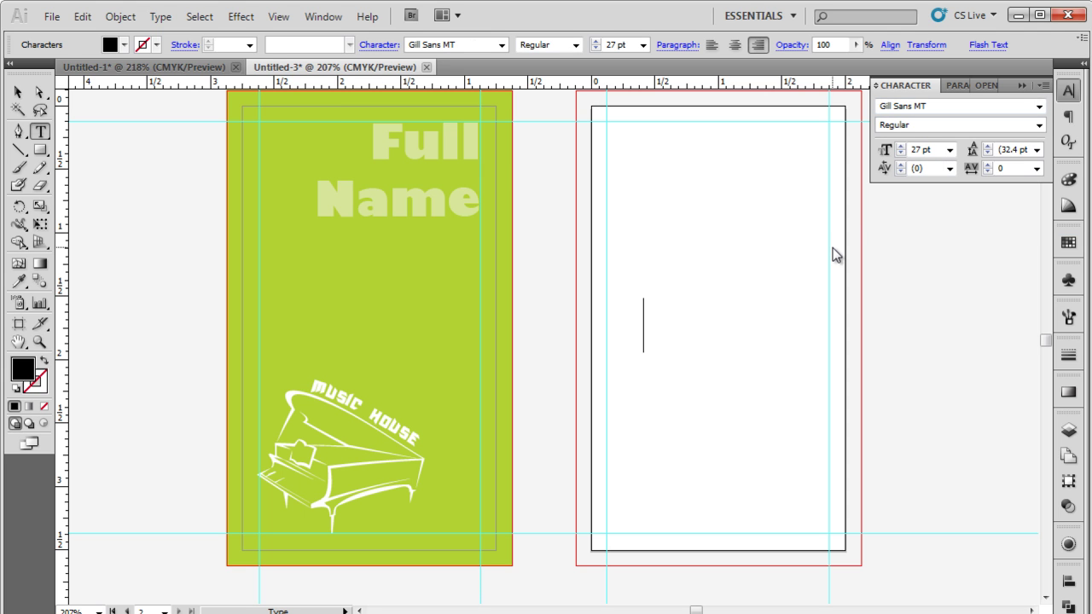
{"action": "type", "text": "Full Name xxx Designation Personal Address or Office Address Contact Number E-mail Address or website Address"}
{"action": "key", "text": "Escape"}
{"action": "left_click_drag", "start_coordinate": [512, 290], "coordinate": [580, 221]}
Step: Set the contact text to 8 pt and move it down onto the back card
{"action": "left_click", "coordinate": [950, 149]}
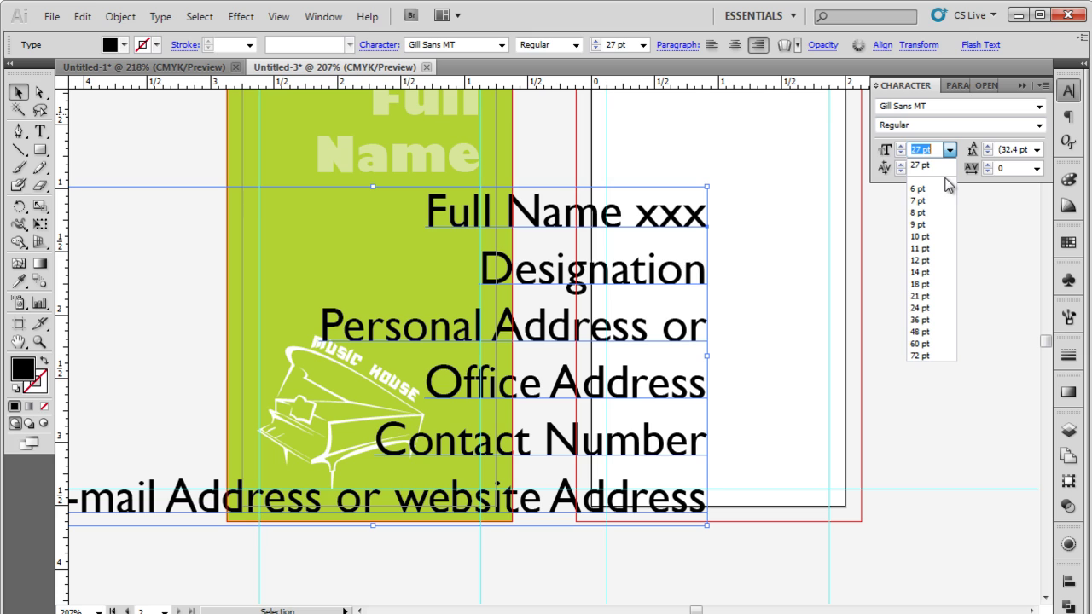
{"action": "left_click", "coordinate": [918, 214]}
{"action": "left_click_drag", "start_coordinate": [679, 232], "coordinate": [757, 352]}
Step: Insert blank lines after Designation and after Office Address
{"action": "double_click", "coordinate": [786, 355]}
{"action": "key", "text": "Return"}
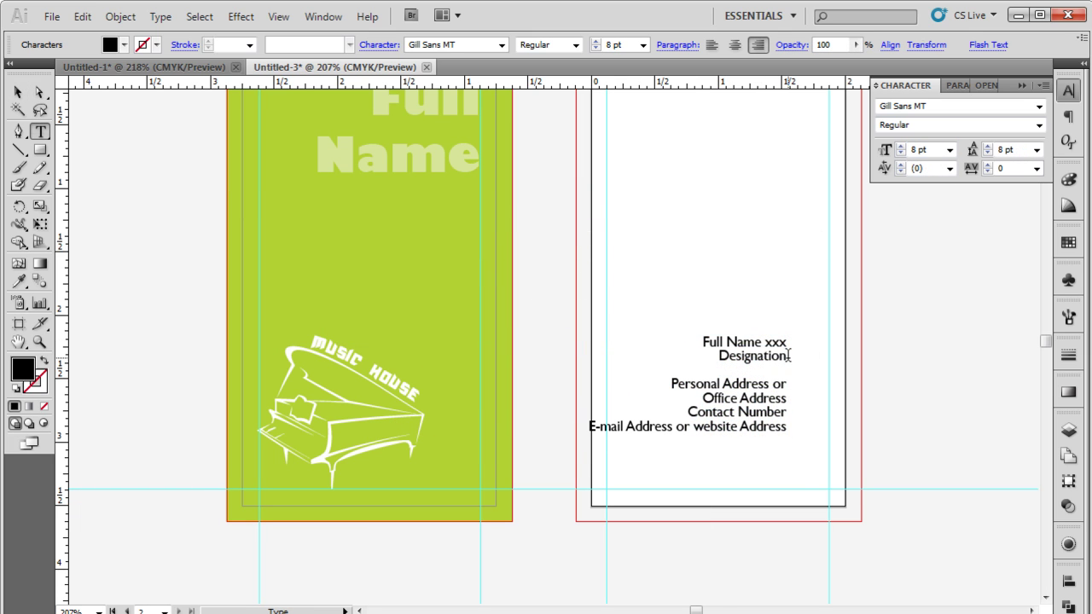
{"action": "left_click", "coordinate": [791, 399]}
{"action": "key", "text": "Return"}
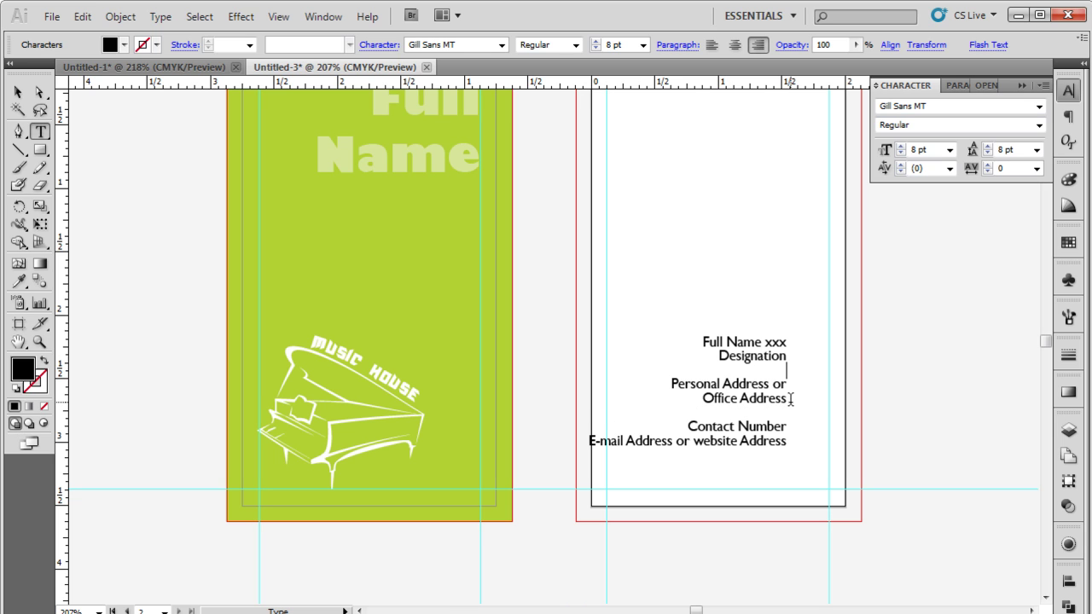
Step: Left-align the contact block and move it left onto the card
{"action": "left_click", "coordinate": [18, 91]}
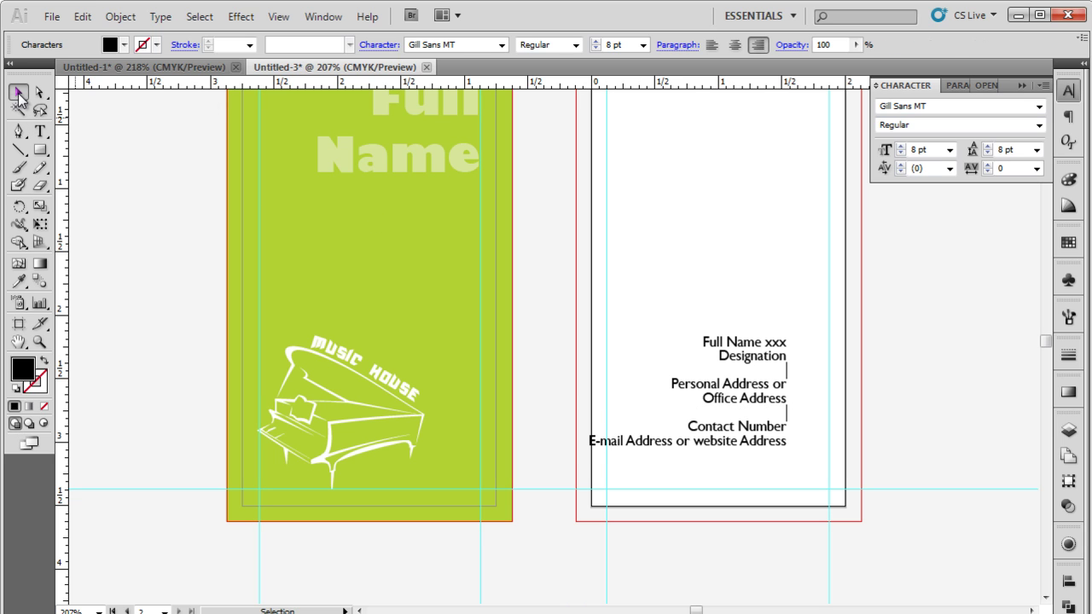
{"action": "left_click", "coordinate": [951, 86]}
{"action": "left_click", "coordinate": [887, 106]}
{"action": "left_click_drag", "start_coordinate": [813, 351], "coordinate": [657, 372]}
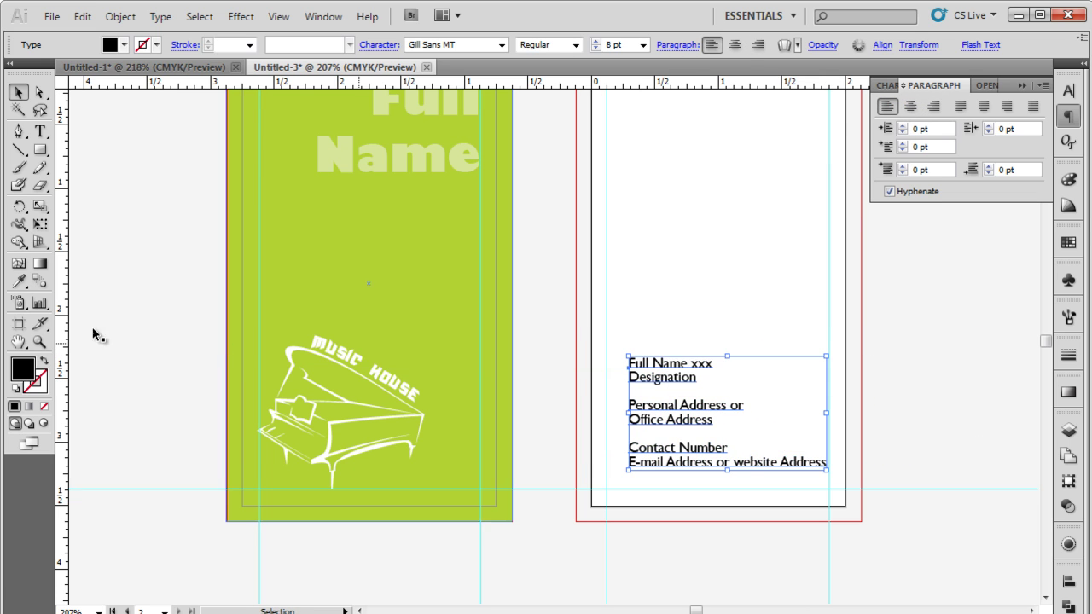
Step: Set the contact text fill to dark grey with K 90
{"action": "double_click", "coordinate": [23, 369]}
{"action": "double_click", "coordinate": [704, 416]}
{"action": "type", "text": "70"}
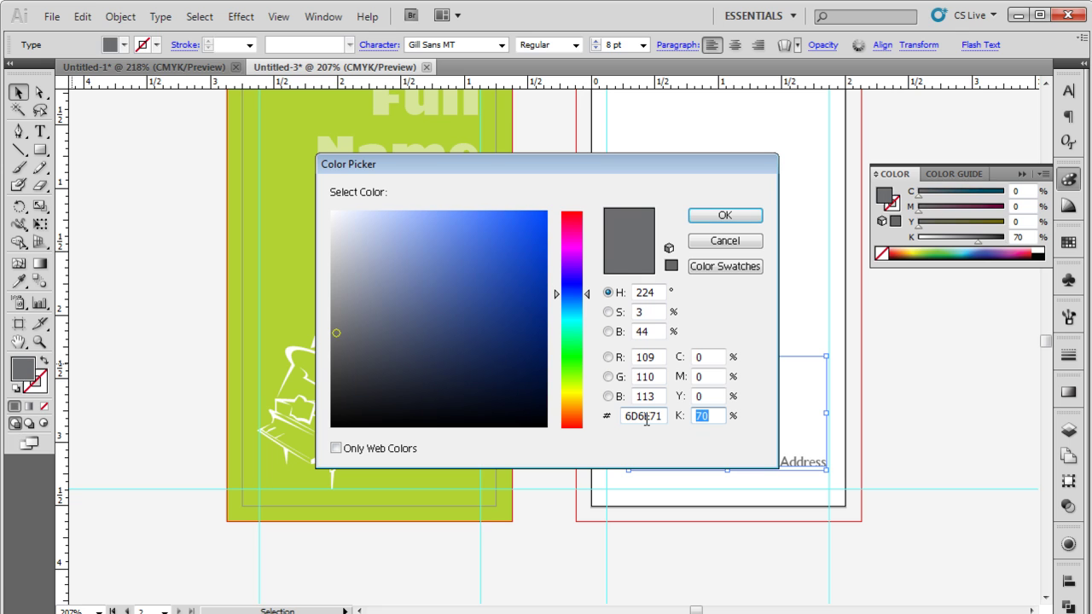
{"action": "type", "text": "90"}
{"action": "key", "text": "Return"}
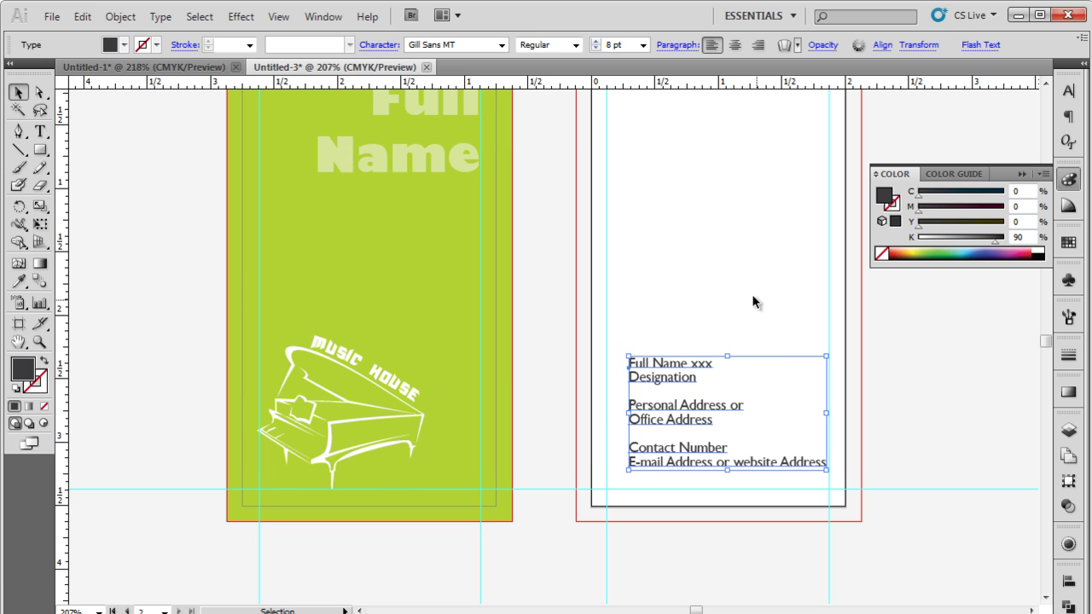
Step: Draw a tall narrow bar on the back card's left edge, eyedropping the front card's green
{"action": "left_click", "coordinate": [739, 295]}
{"action": "scroll", "coordinate": [738, 295], "scroll_direction": "up", "scroll_amount": 2}
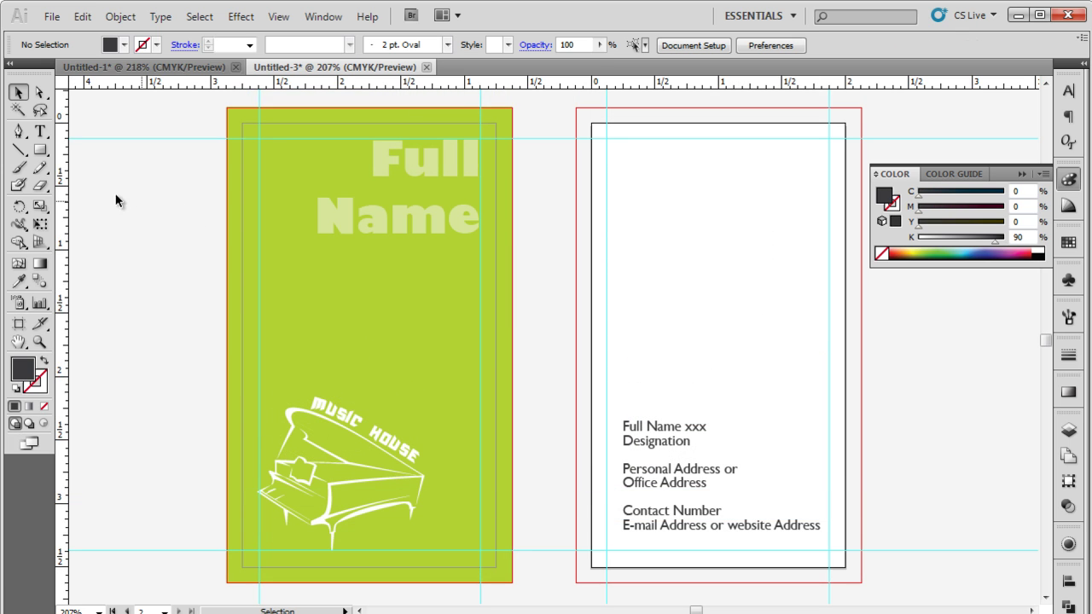
{"action": "left_click", "coordinate": [40, 149]}
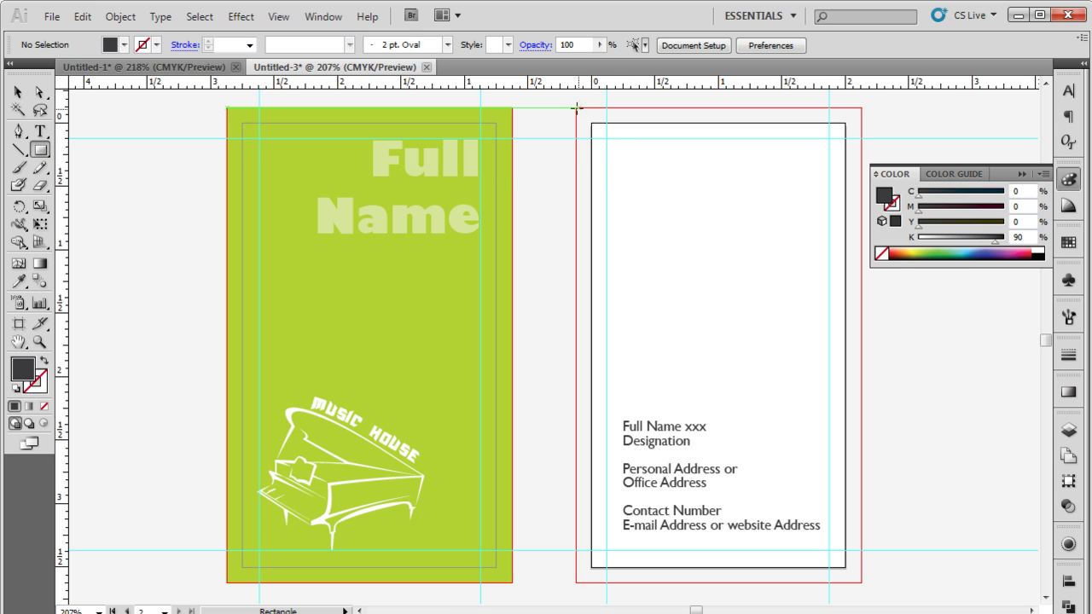
{"action": "left_click_drag", "start_coordinate": [577, 110], "coordinate": [618, 583]}
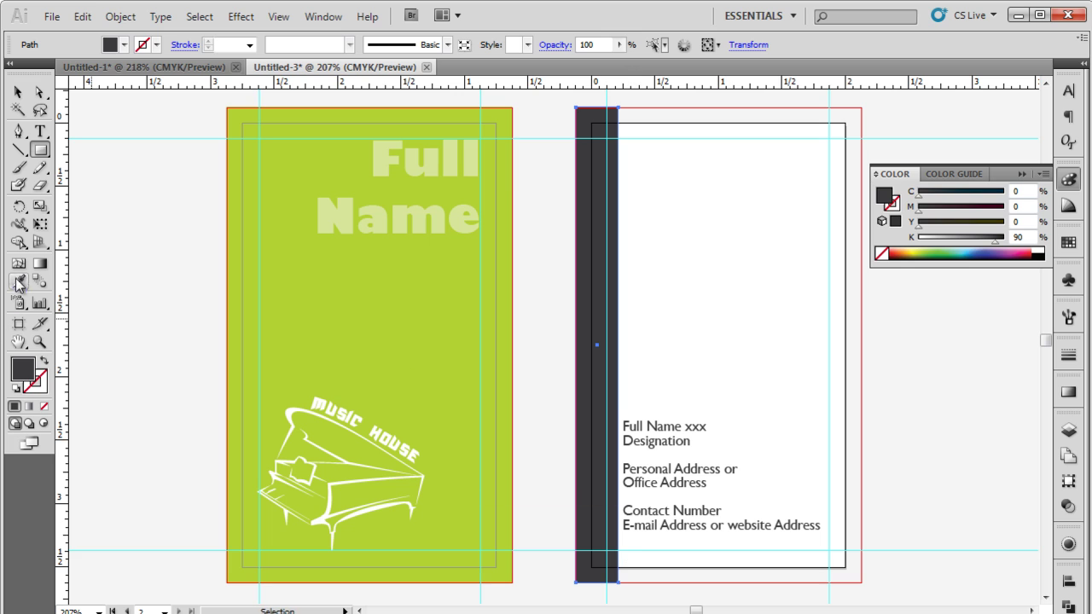
{"action": "left_click", "coordinate": [18, 282]}
{"action": "left_click", "coordinate": [349, 310]}
{"action": "left_click", "coordinate": [17, 91]}
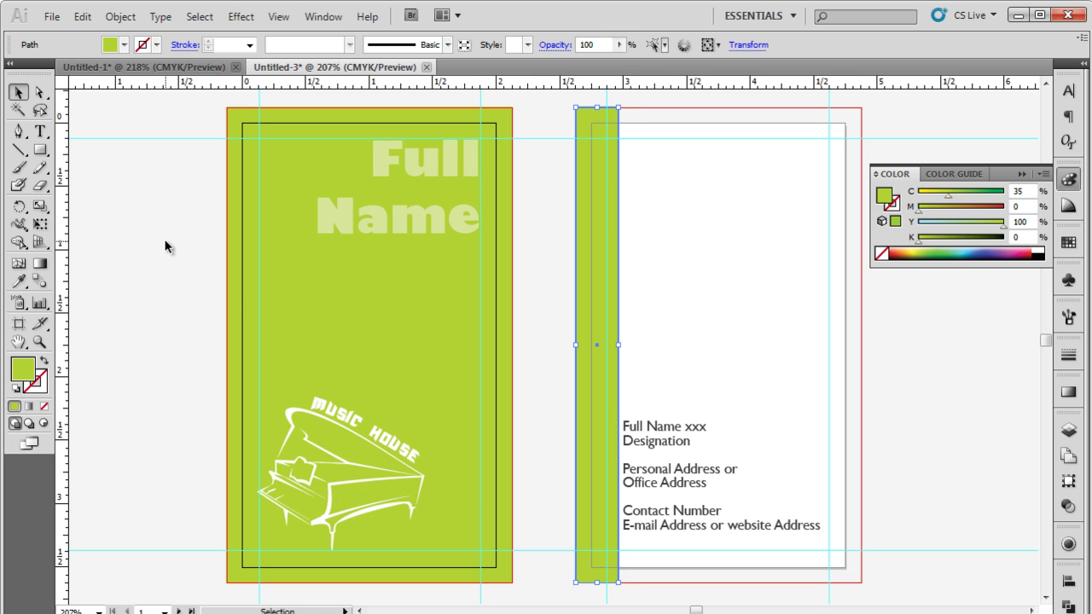
{"action": "left_click", "coordinate": [165, 244]}
Step: Narrow the green strip to the guide and shift the contact block up and left
{"action": "left_click", "coordinate": [600, 301]}
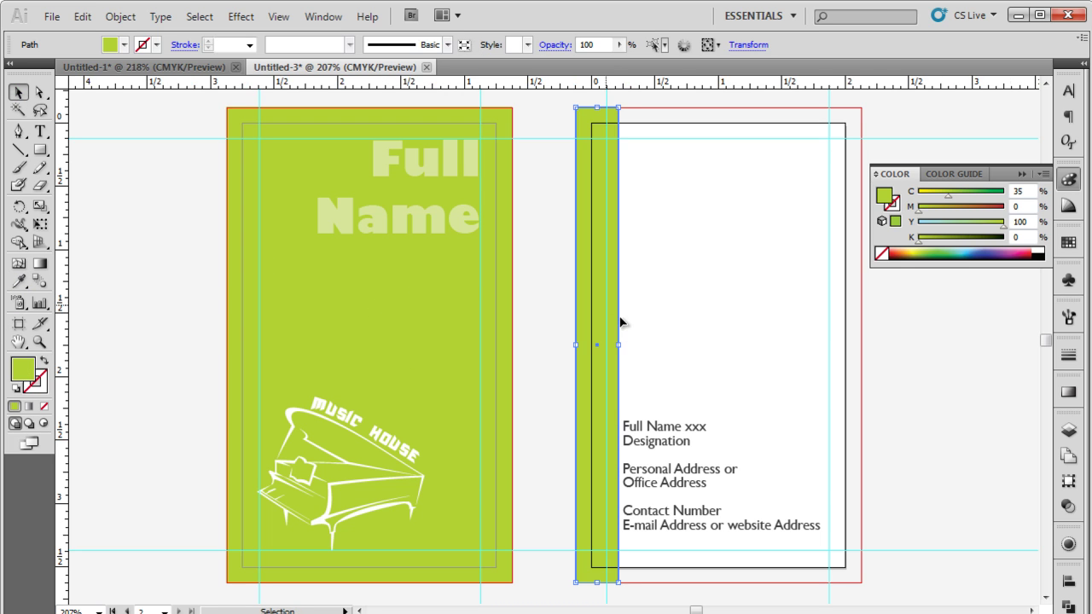
{"action": "left_click_drag", "start_coordinate": [618, 348], "coordinate": [613, 351]}
{"action": "left_click", "coordinate": [654, 363]}
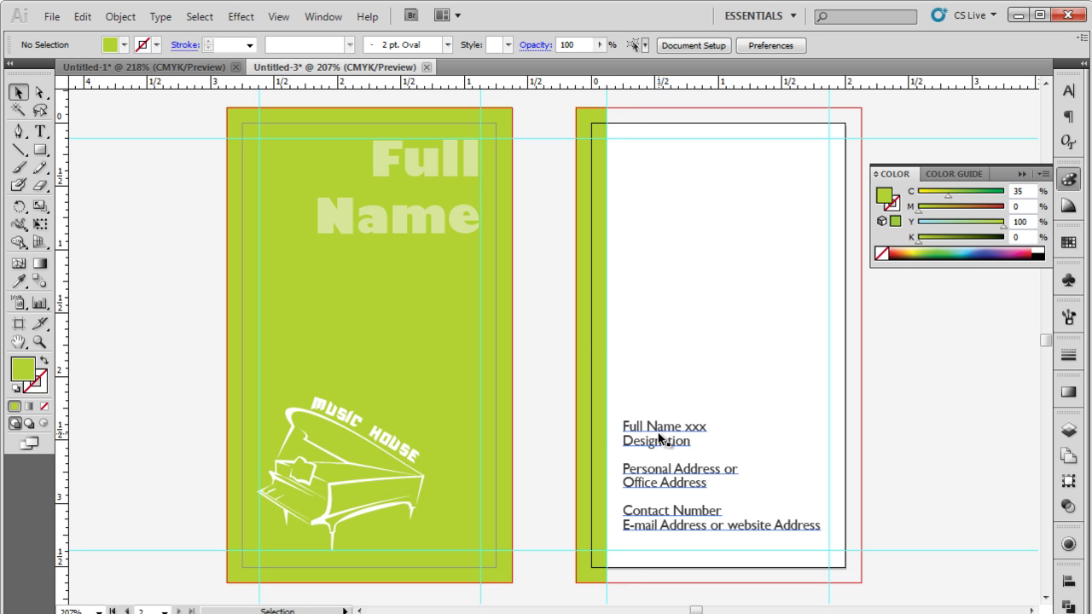
{"action": "left_click_drag", "start_coordinate": [658, 437], "coordinate": [648, 424]}
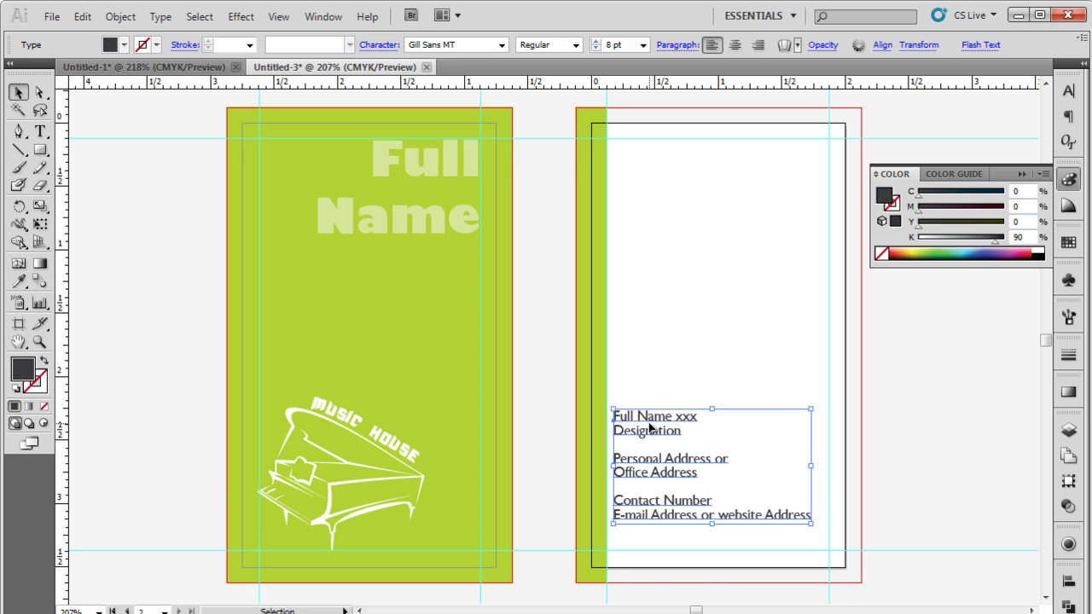
Step: Draw a circle and position it over the back card's top-right corner
{"action": "left_click", "coordinate": [131, 174]}
{"action": "scroll", "coordinate": [131, 174], "scroll_direction": "up", "scroll_amount": 2}
{"action": "key", "text": "i"}
{"action": "left_click", "coordinate": [40, 149]}
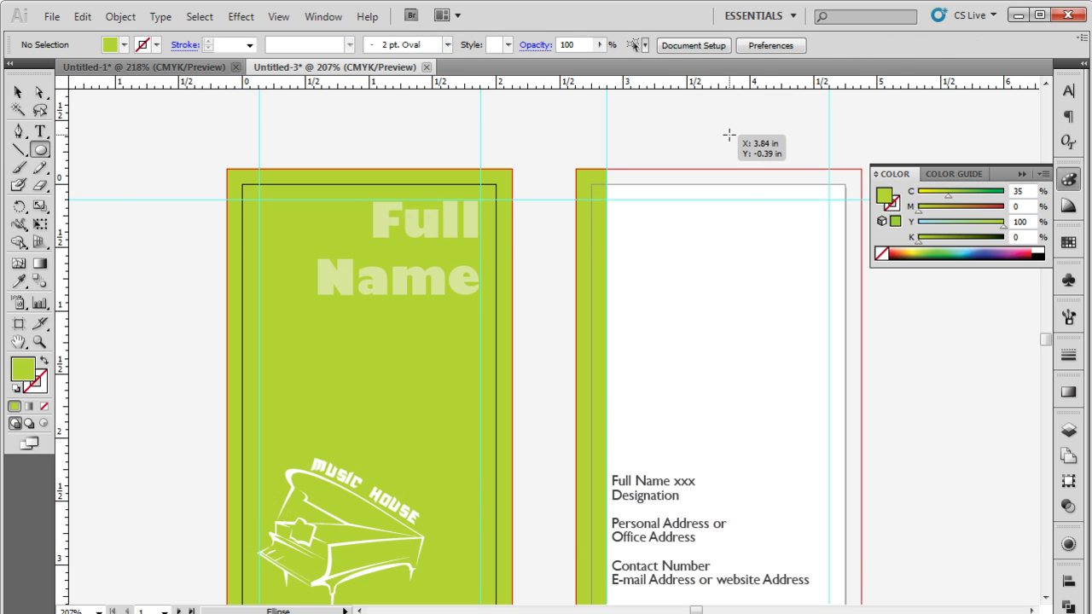
{"action": "left_click_drag", "start_coordinate": [730, 135], "coordinate": [874, 233]}
{"action": "left_click", "coordinate": [18, 92]}
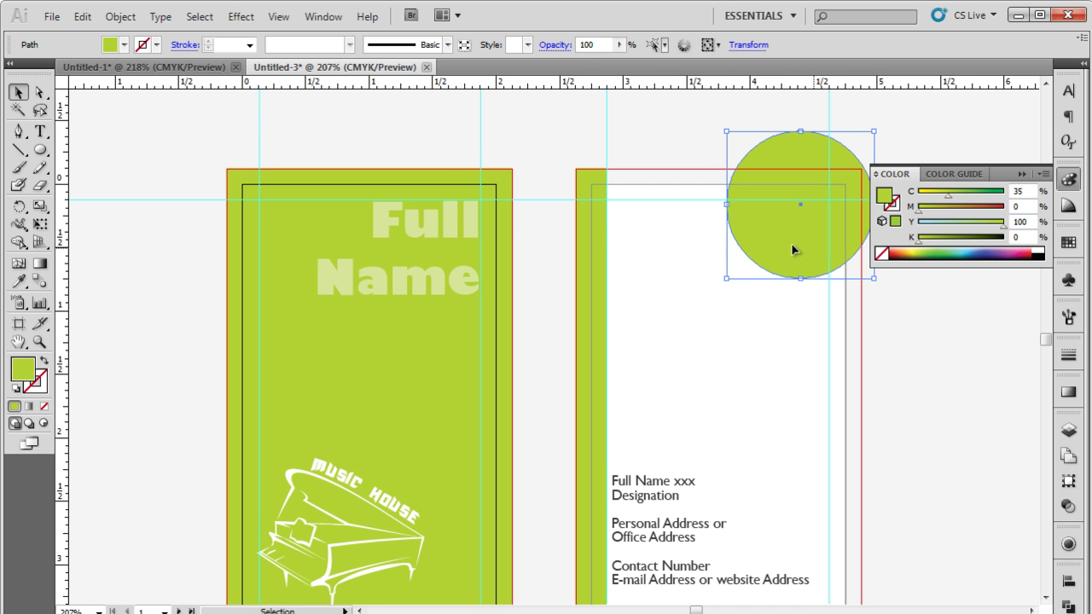
{"action": "left_click_drag", "start_coordinate": [793, 250], "coordinate": [787, 241]}
{"action": "left_click", "coordinate": [162, 232]}
Step: Draw a back-card-sized rectangle with no fill
{"action": "left_click_drag", "start_coordinate": [40, 150], "coordinate": [85, 151]}
{"action": "left_click_drag", "start_coordinate": [577, 171], "coordinate": [861, 489]}
{"action": "key", "text": "ctrl+minus"}
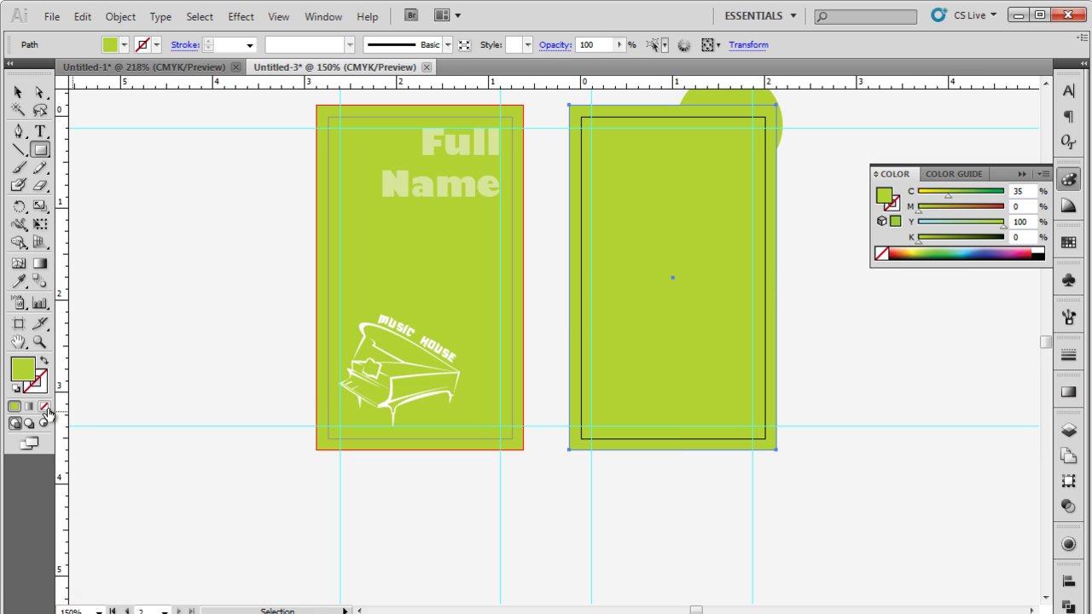
{"action": "left_click", "coordinate": [45, 407]}
{"action": "left_click", "coordinate": [18, 92]}
{"action": "left_click", "coordinate": [154, 200]}
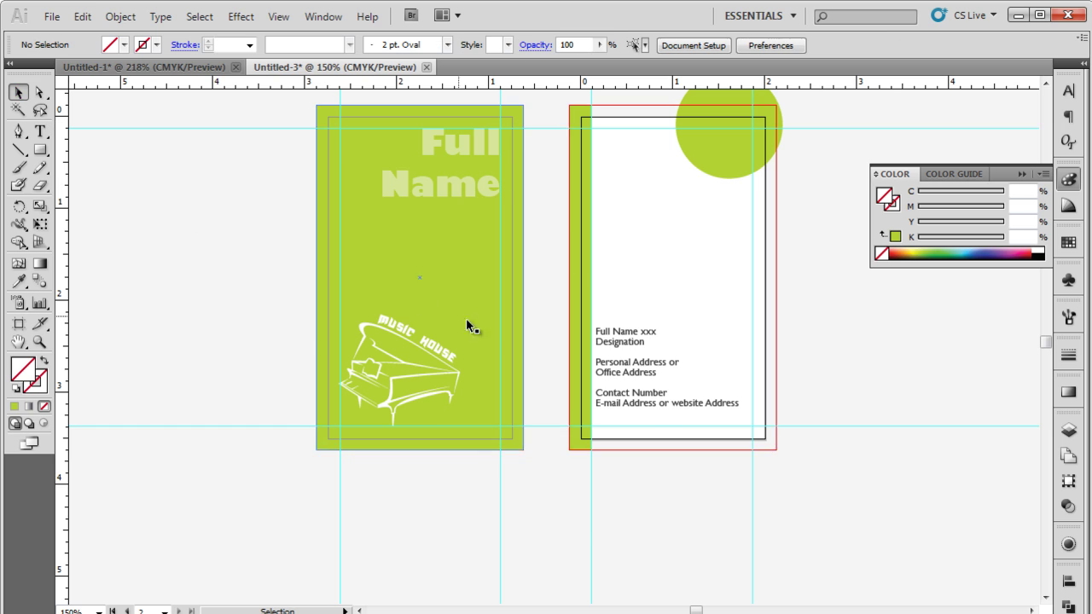
Step: Select the rectangle and circle and apply Pathfinder Intersect to crop the circle
{"action": "scroll", "coordinate": [671, 278], "scroll_direction": "up", "scroll_amount": 3}
{"action": "left_click", "coordinate": [717, 239]}
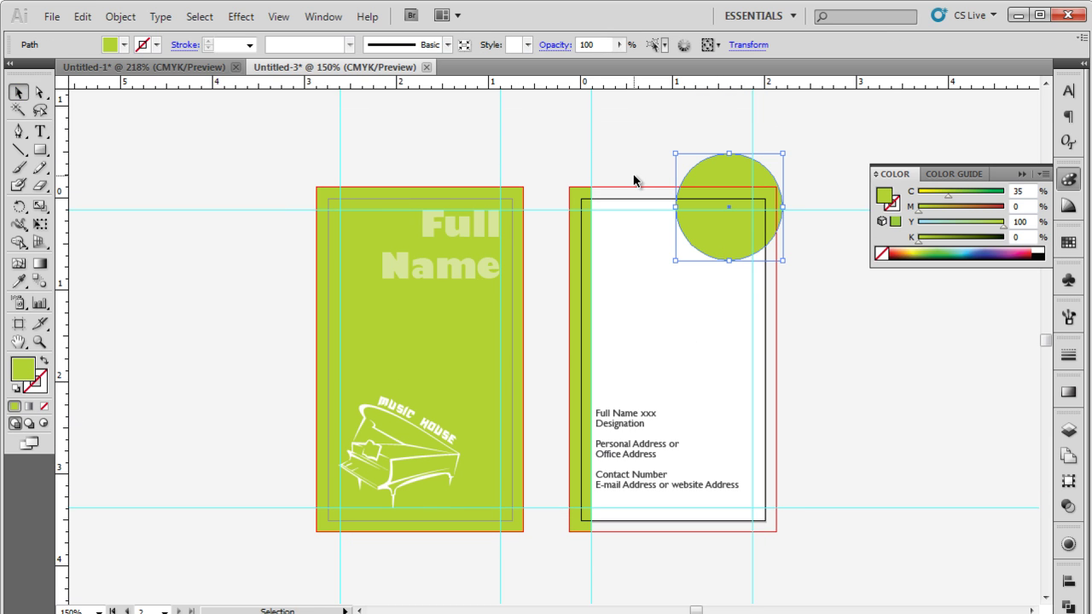
{"action": "key", "text": "shift+ctrl+F9"}
{"action": "left_click", "coordinate": [651, 200]}
{"action": "left_click", "coordinate": [707, 236], "text": "shift"}
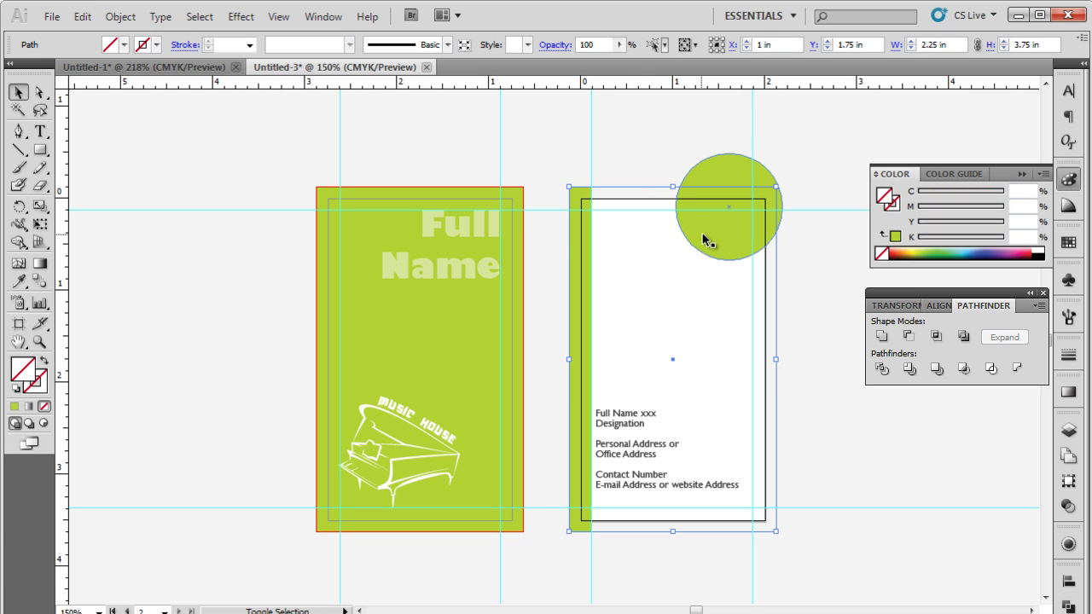
{"action": "left_click", "coordinate": [937, 337]}
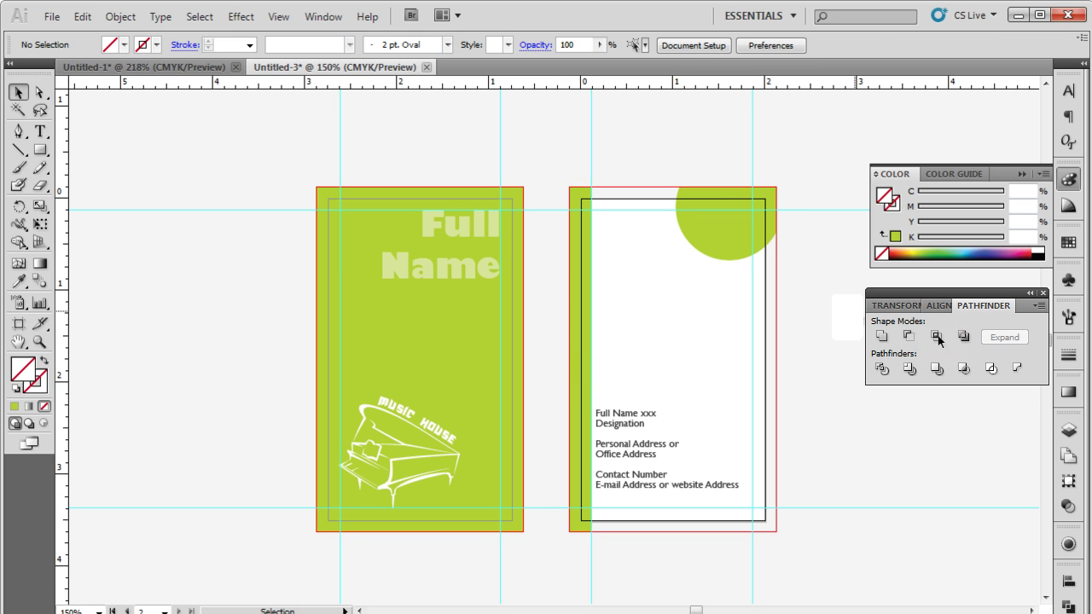
Step: Copy the MUSIC HOUSE text from Untitled-1 and place it inside the green circle
{"action": "left_click", "coordinate": [176, 69]}
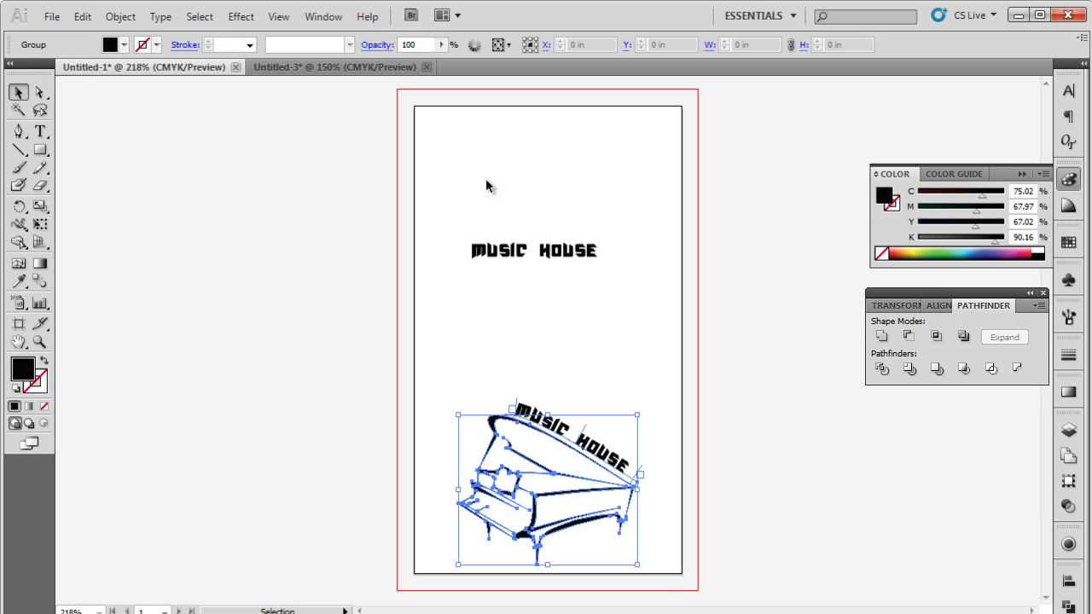
{"action": "left_click_drag", "start_coordinate": [461, 211], "coordinate": [607, 270]}
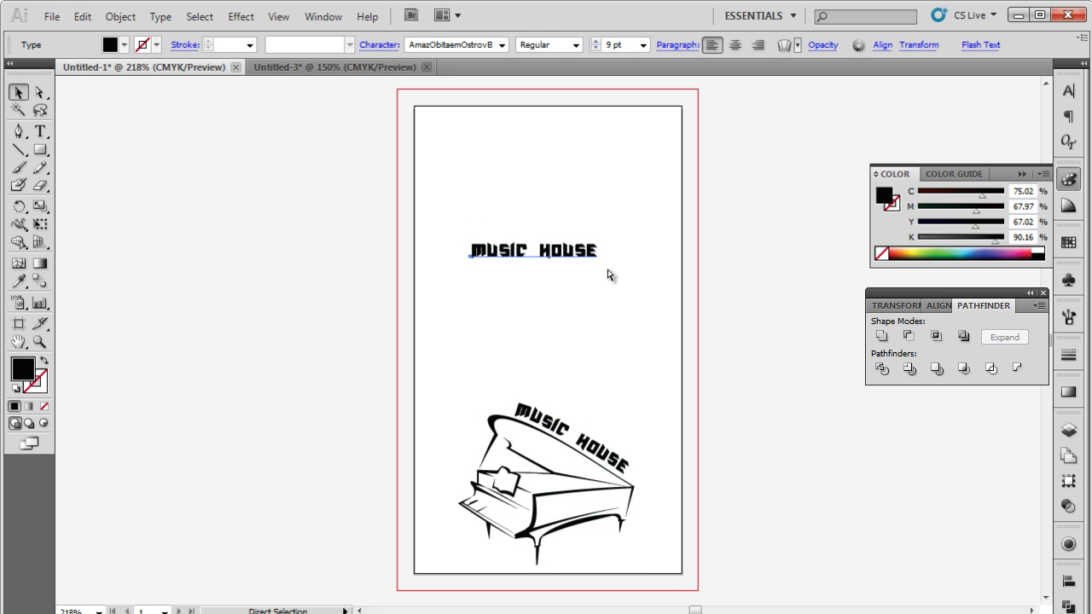
{"action": "left_click", "coordinate": [337, 67]}
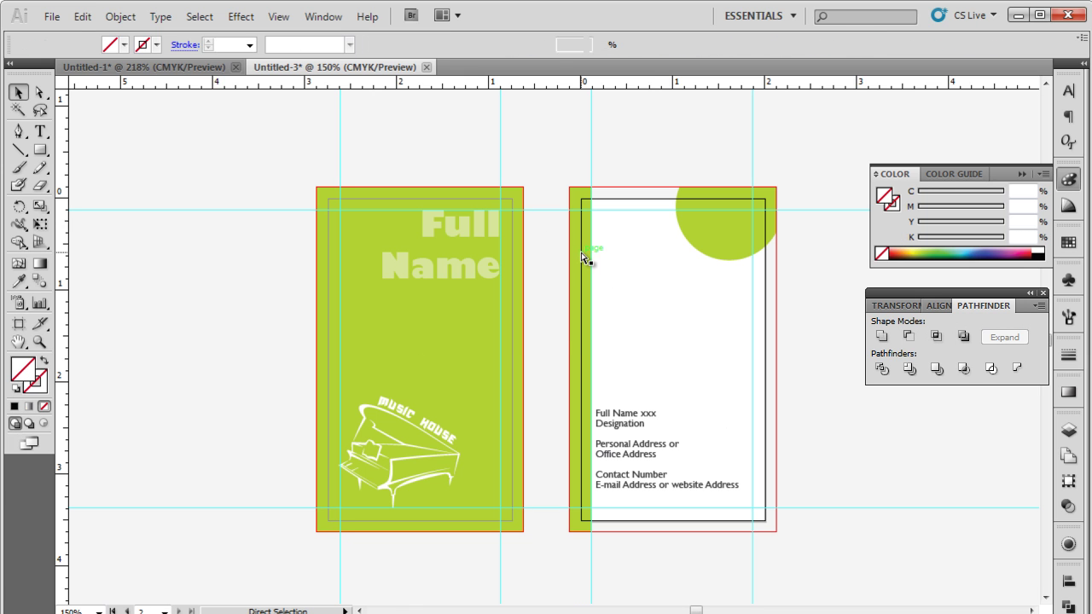
{"action": "key", "text": "ctrl+v"}
{"action": "left_click_drag", "start_coordinate": [536, 348], "coordinate": [707, 217]}
{"action": "left_click_drag", "start_coordinate": [704, 216], "coordinate": [705, 217]}
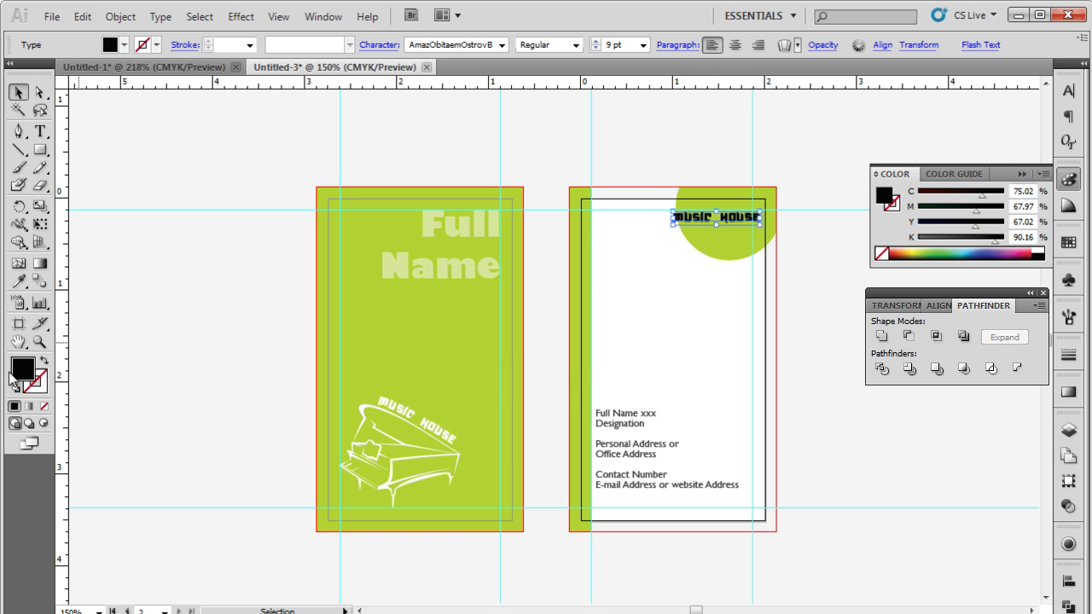
Step: Make the MUSIC HOUSE text white, then deselect and zoom in on the cards
{"action": "double_click", "coordinate": [23, 368]}
{"action": "left_click_drag", "start_coordinate": [357, 304], "coordinate": [320, 202]}
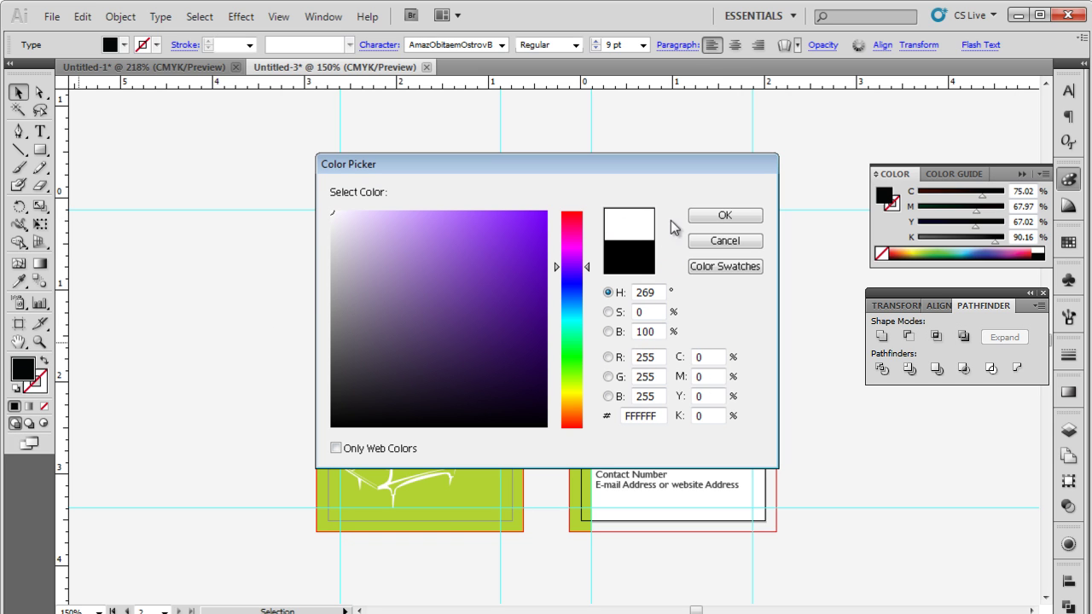
{"action": "left_click", "coordinate": [724, 215]}
{"action": "key", "text": "ctrl+shift+a"}
{"action": "key", "text": "ctrl+equal"}
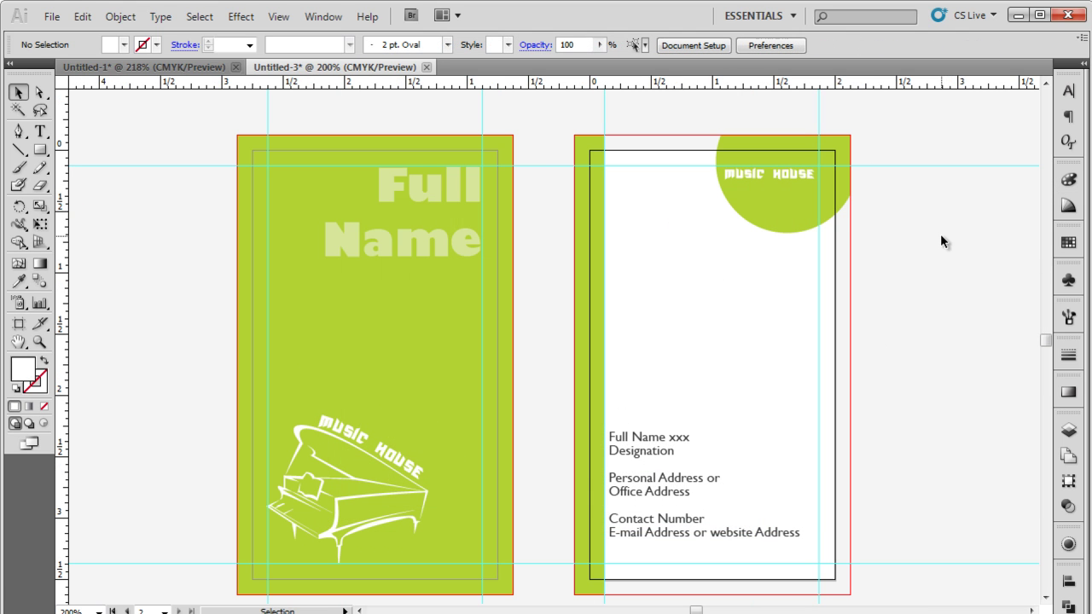